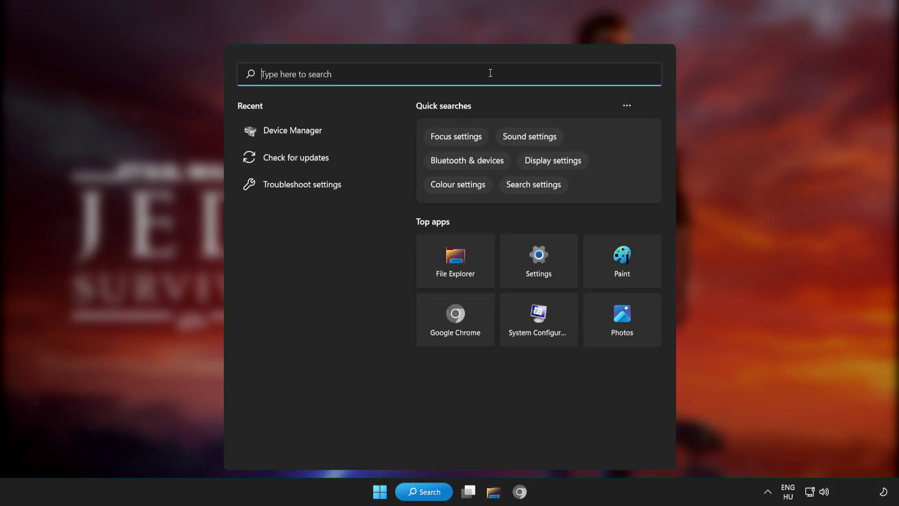
Search Windows for "device manager", open Device Manager and maximize its window
type("device m")
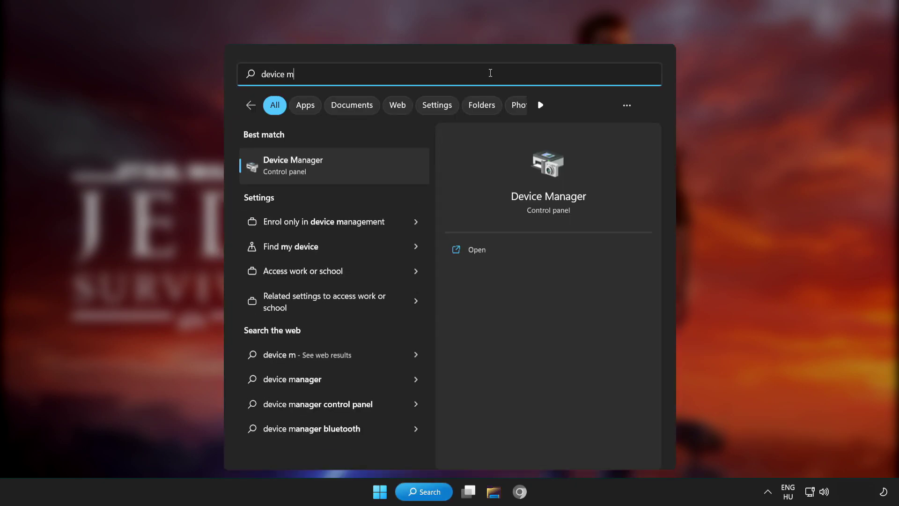
type("anager")
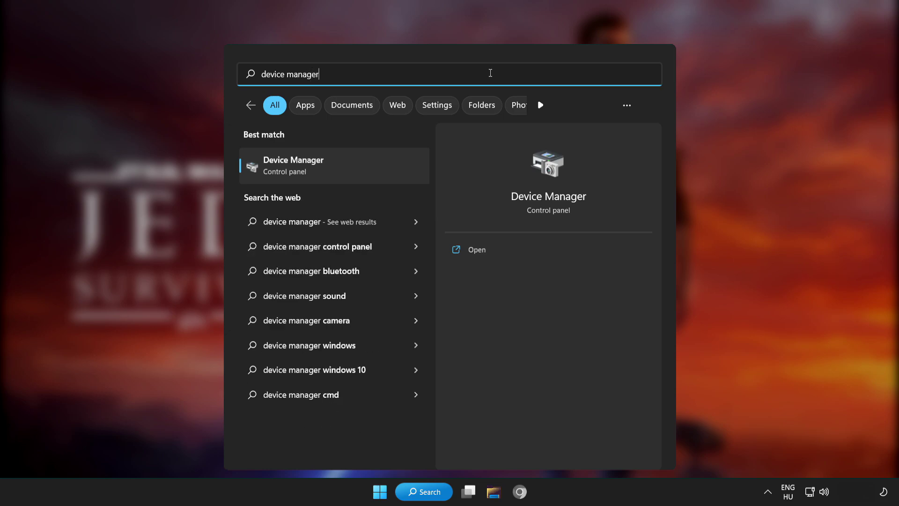
left_click(373, 166)
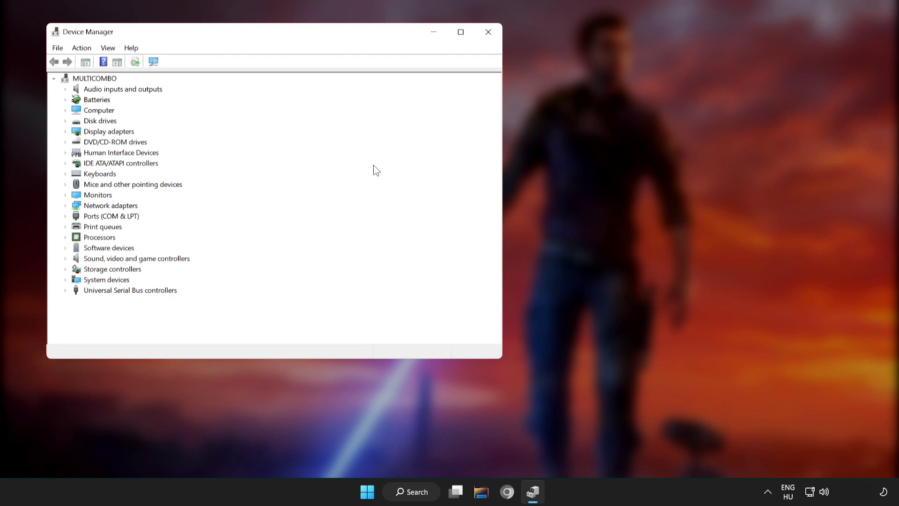
left_click(461, 33)
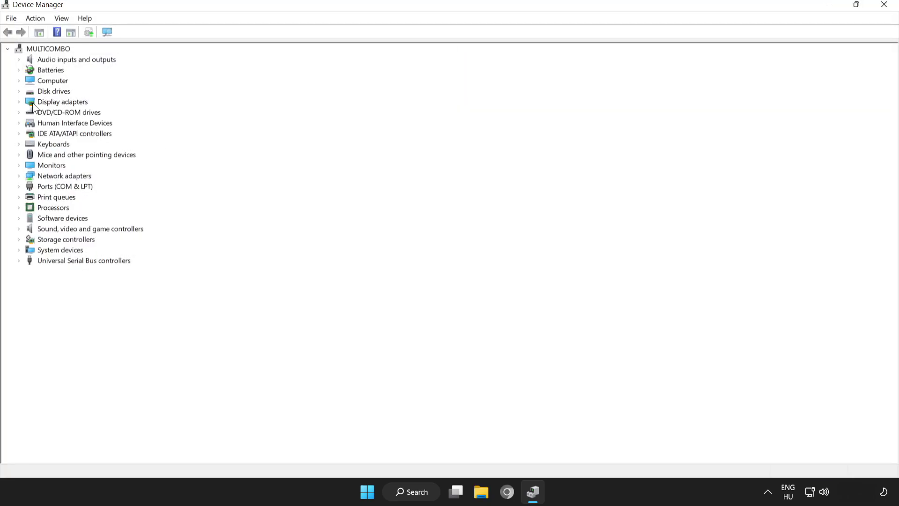
Update the VMware SVGA 3D display adapter's driver with the automatic driver search, and close Device Manager
left_click(53, 104)
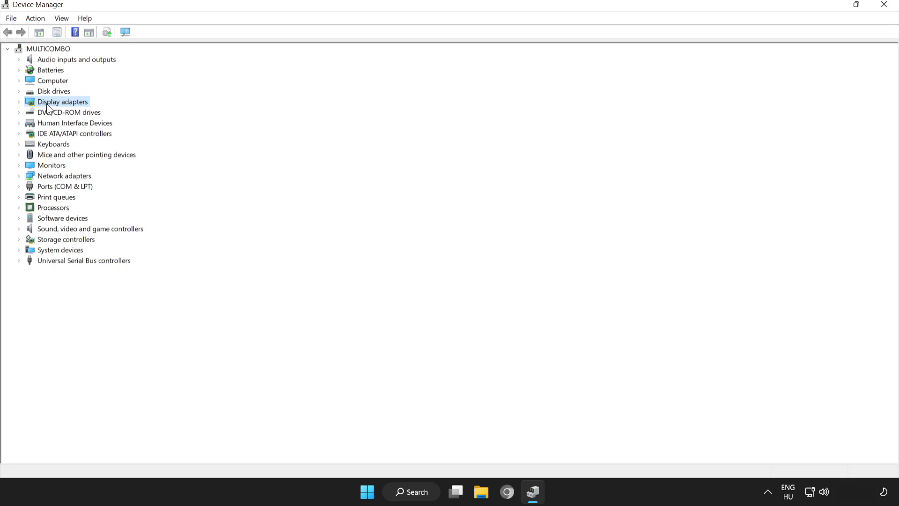
left_click(18, 102)
left_click(57, 113)
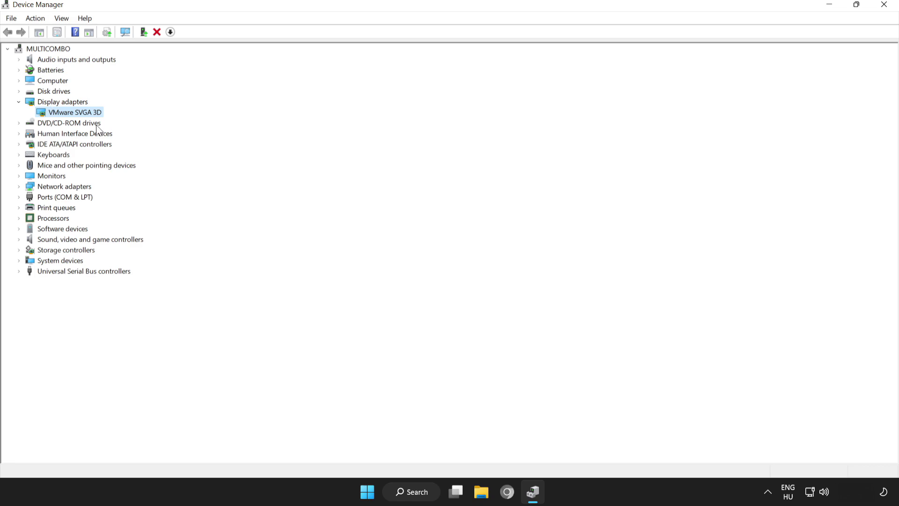
right_click(66, 112)
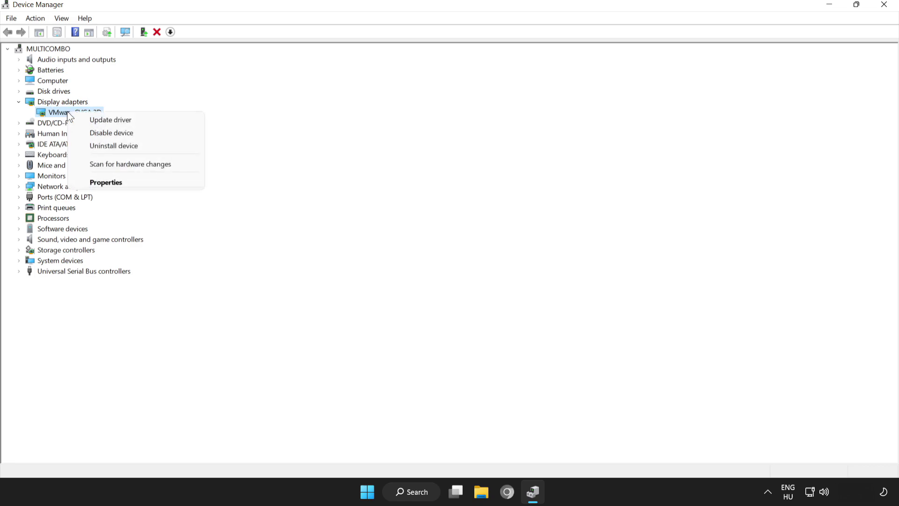
left_click(110, 120)
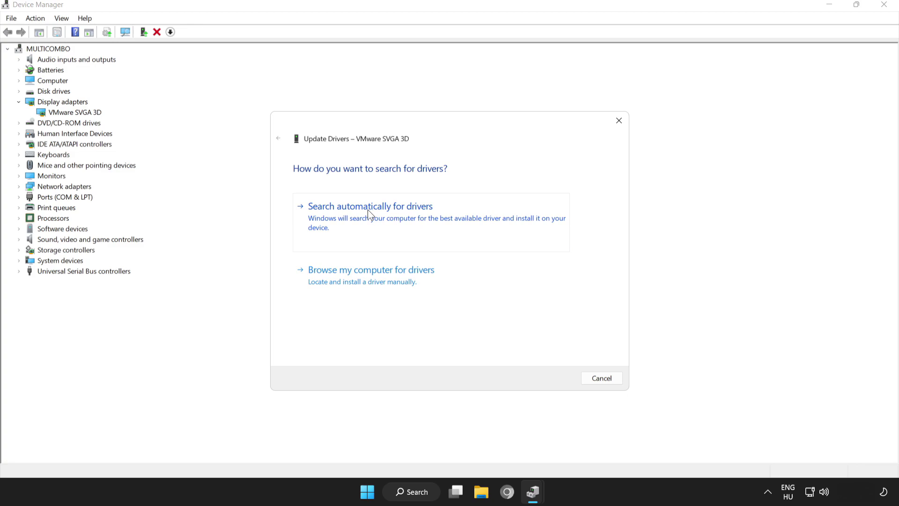
left_click(382, 214)
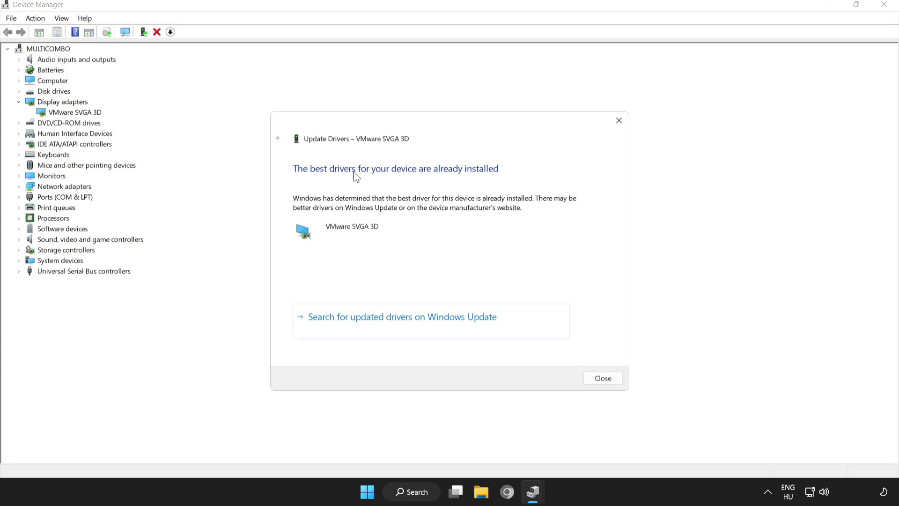
left_click(602, 377)
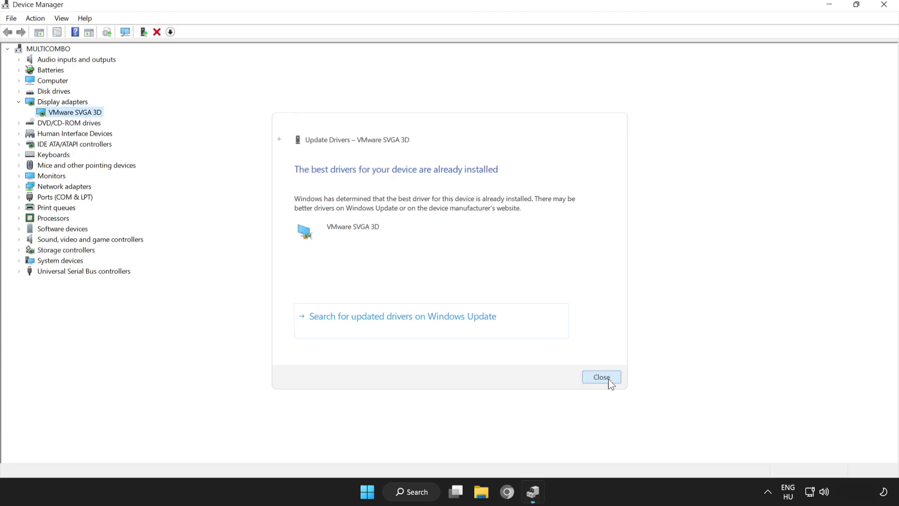
left_click(885, 8)
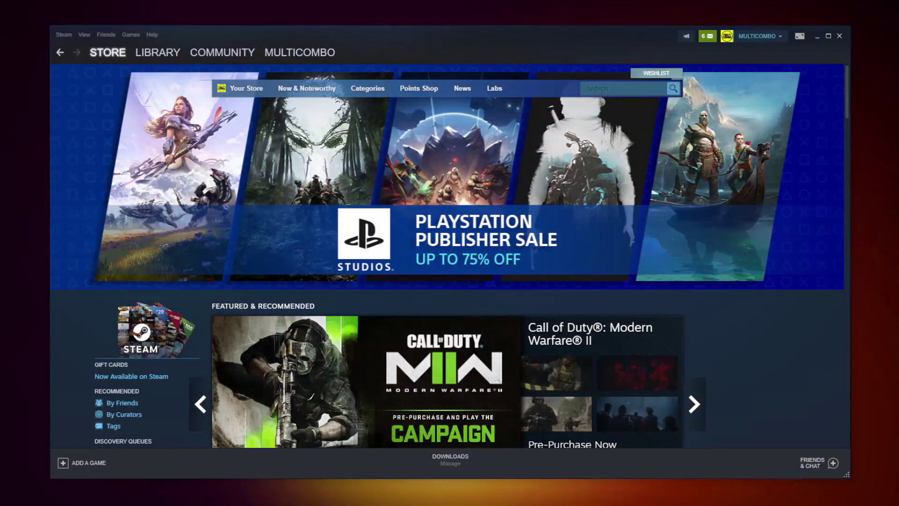
In the Steam library, verify the integrity of the local files of the game listed under Favorites
left_click(154, 53)
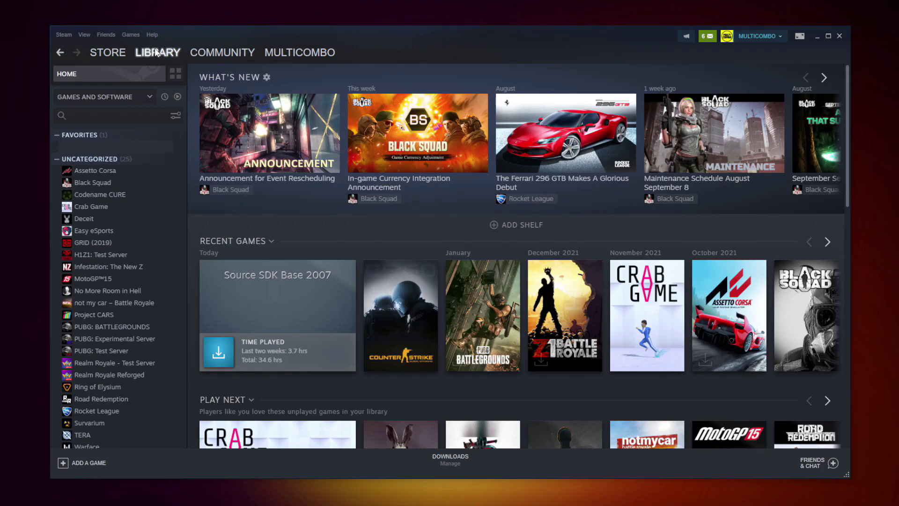
right_click(176, 148)
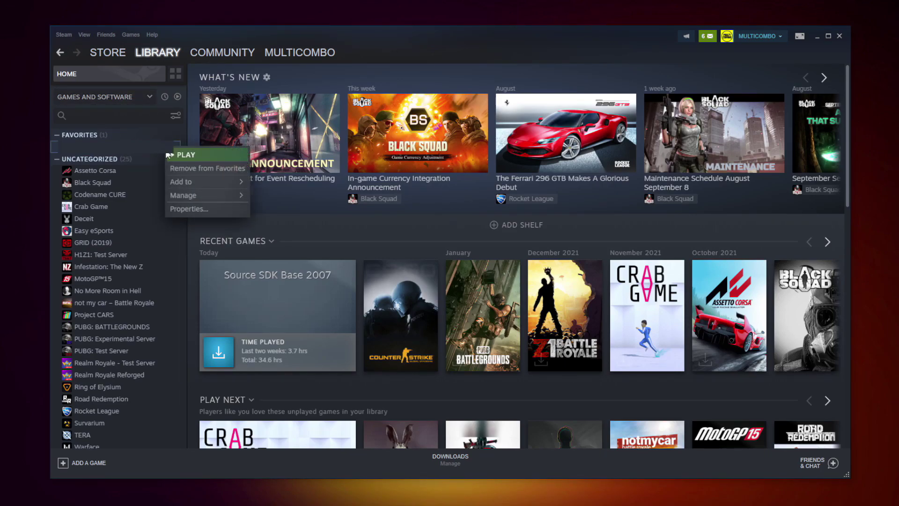
left_click(200, 207)
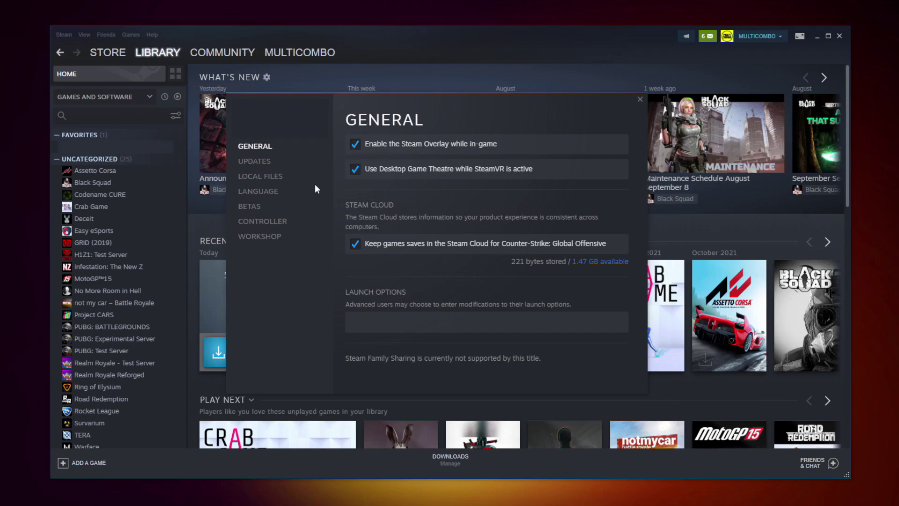
left_click(264, 178)
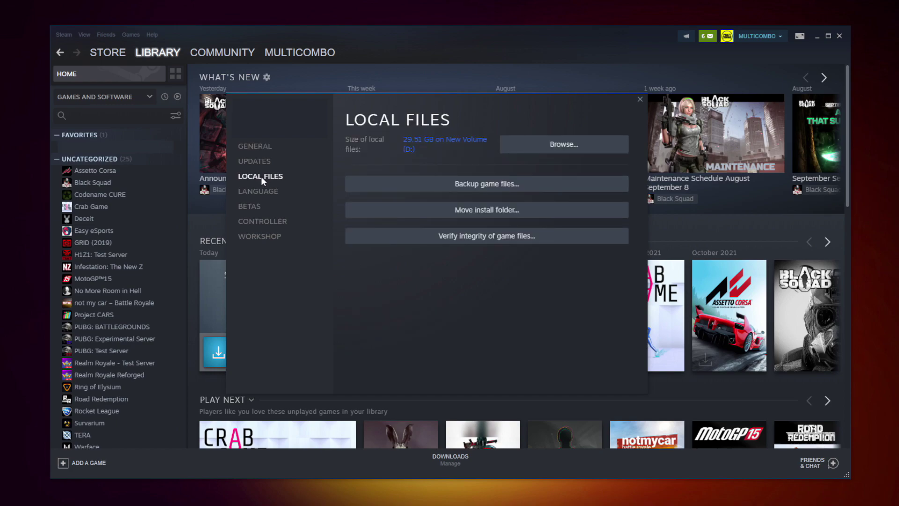
left_click(490, 239)
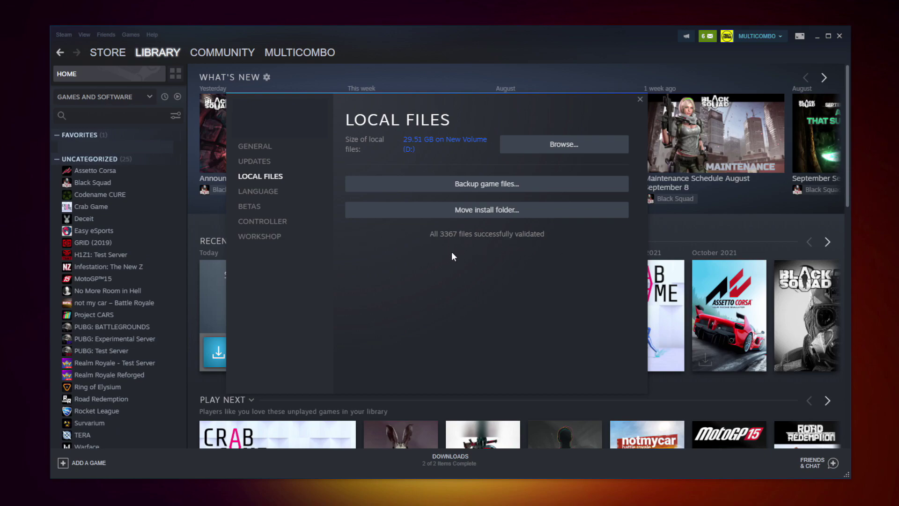
Browse to the game's local files folder and open the compatibility properties of its application file
left_click(550, 146)
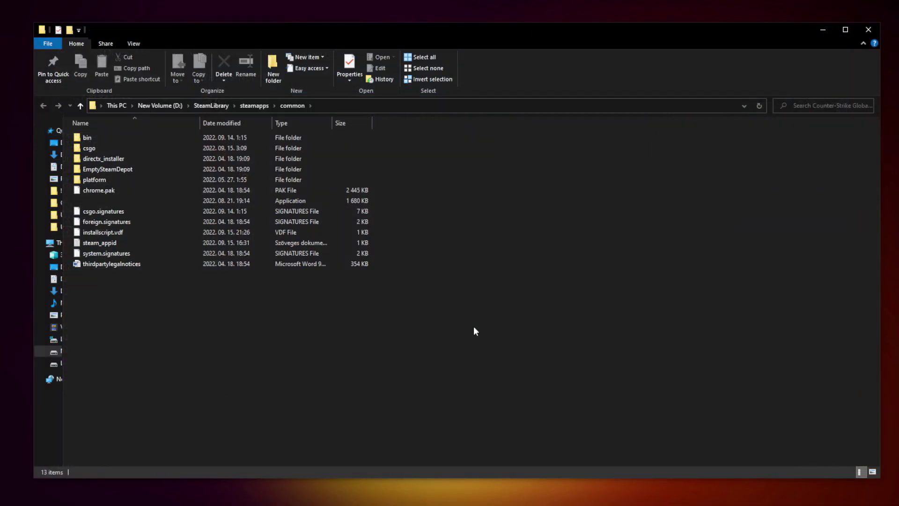
left_click(174, 204)
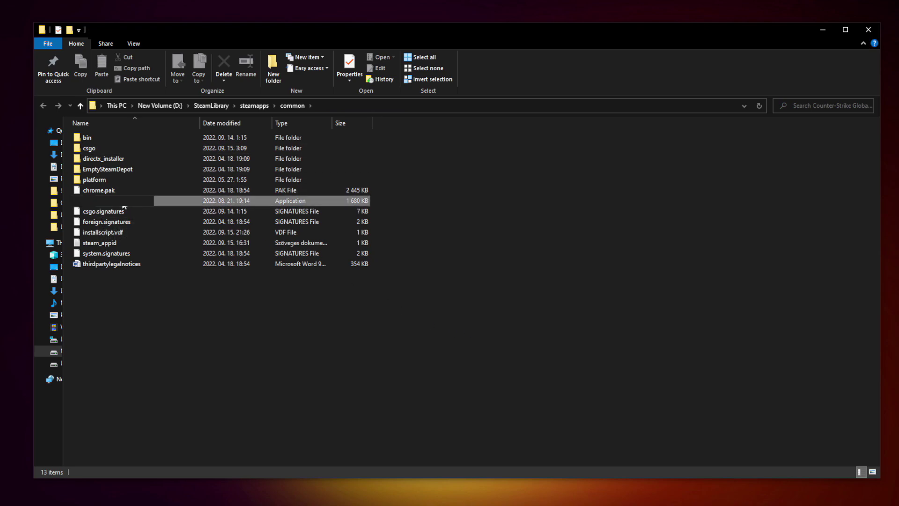
right_click(180, 201)
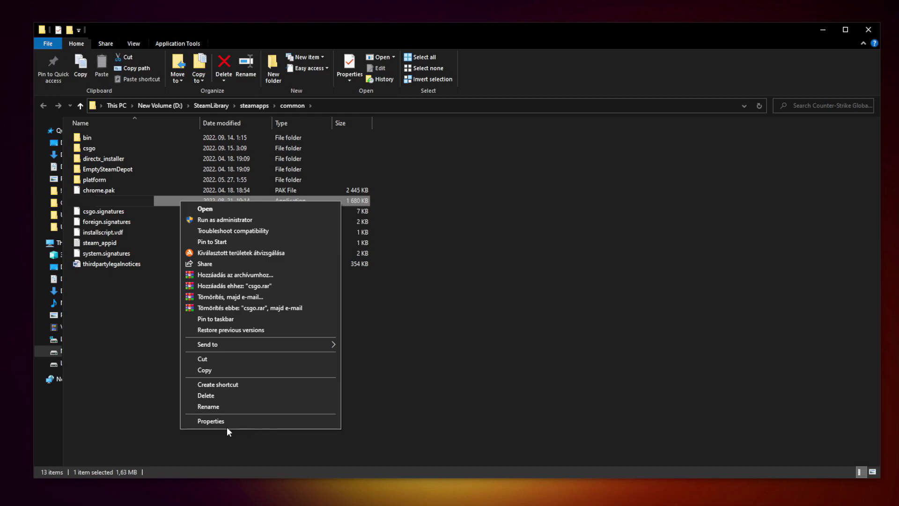
left_click(260, 420)
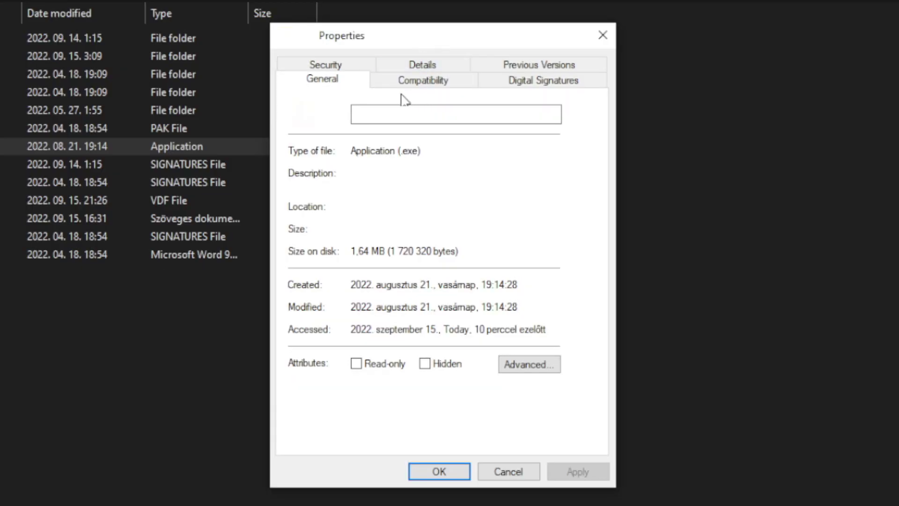
left_click(435, 90)
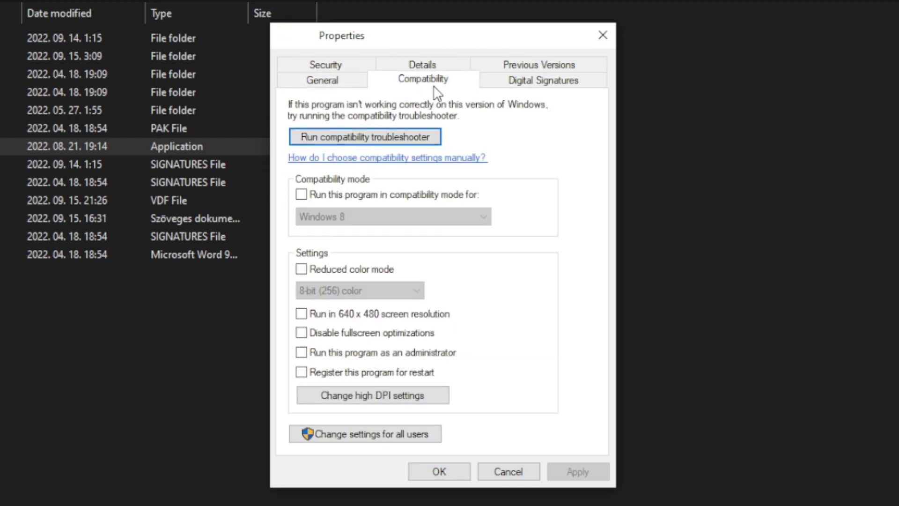
Set the game to run in Windows 8 compatibility mode, as administrator and with fullscreen optimizations disabled, and apply the settings
left_click(310, 199)
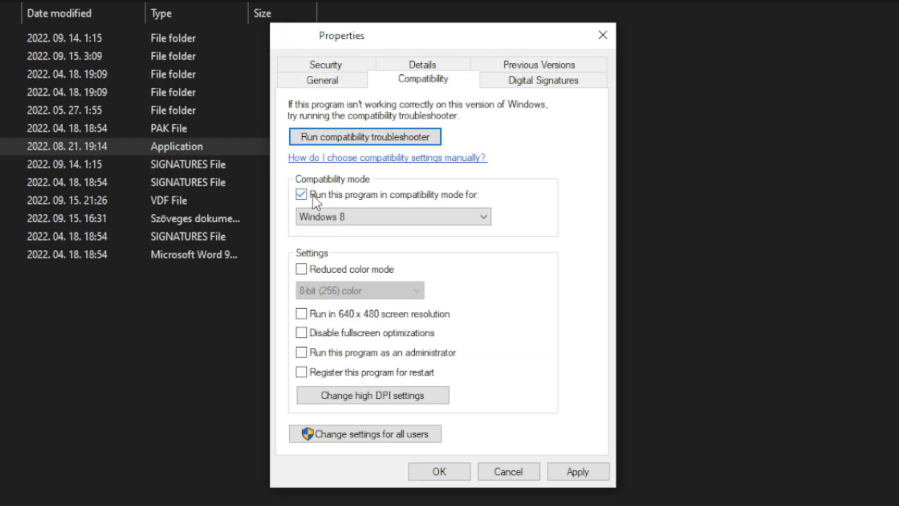
left_click(348, 215)
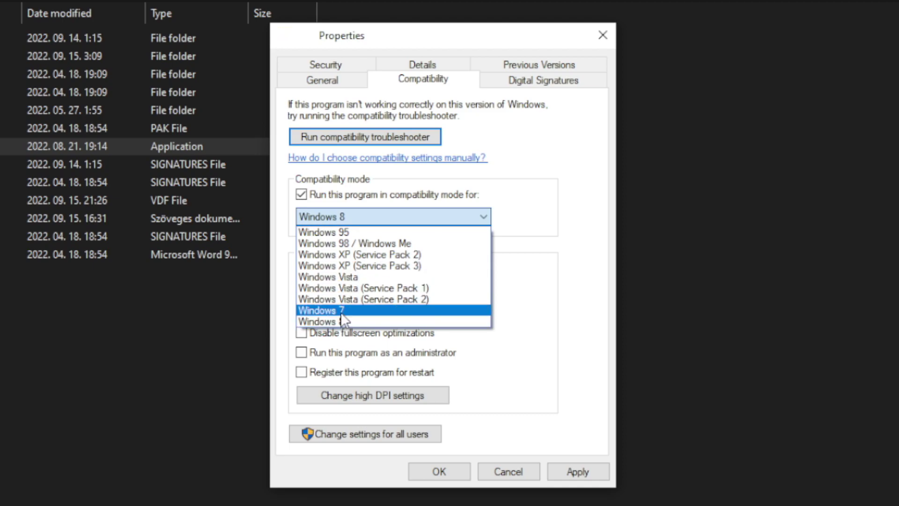
left_click(347, 323)
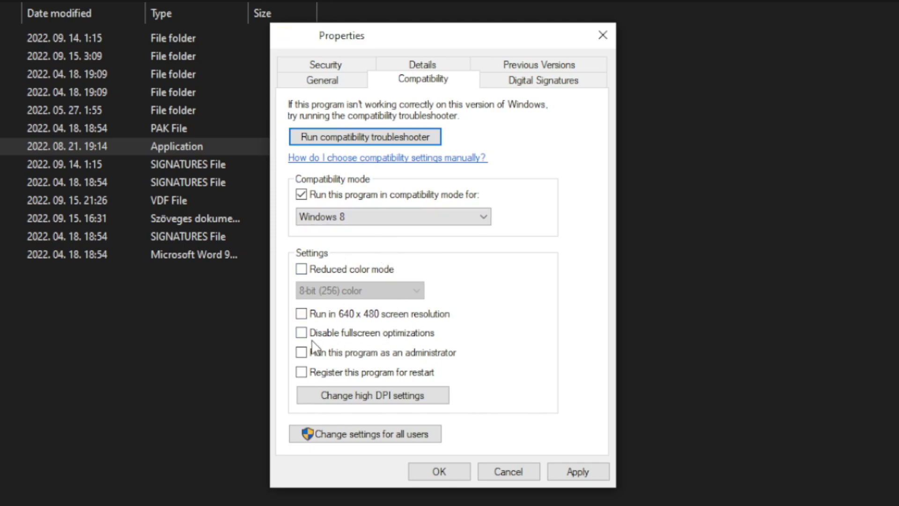
left_click(369, 337)
left_click(435, 359)
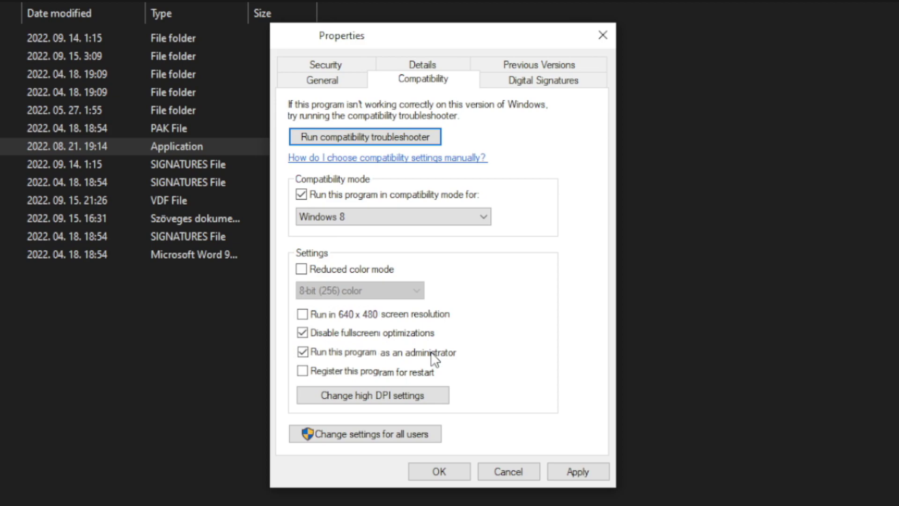
left_click(584, 475)
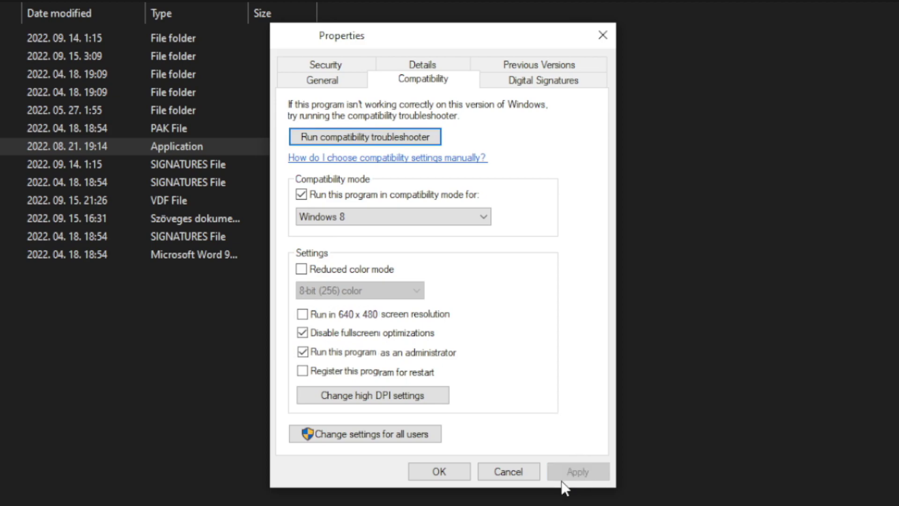
left_click(438, 473)
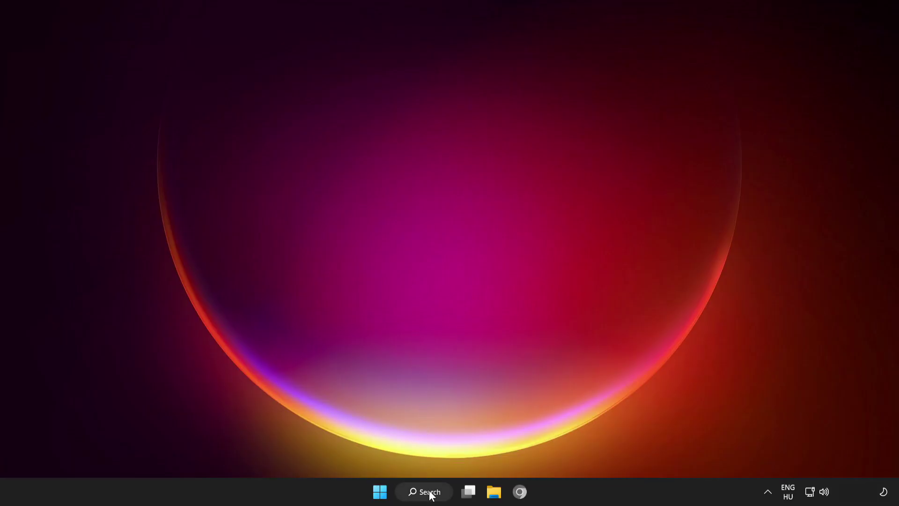
Search Windows for "update", run a check for Windows updates and close Settings
left_click(420, 490)
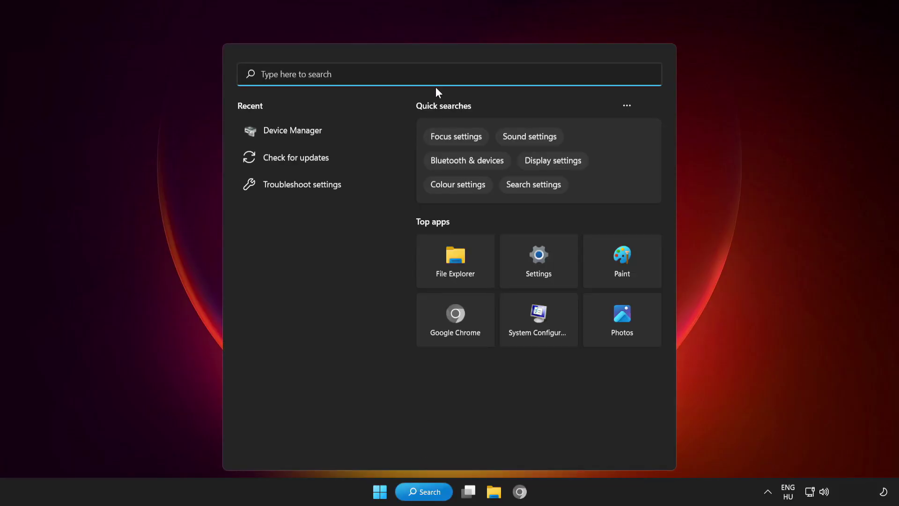
type("update")
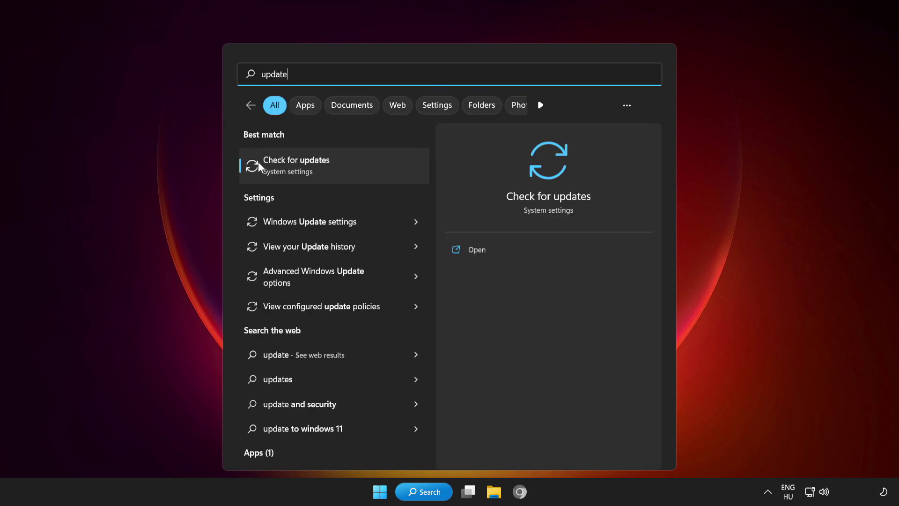
left_click(354, 164)
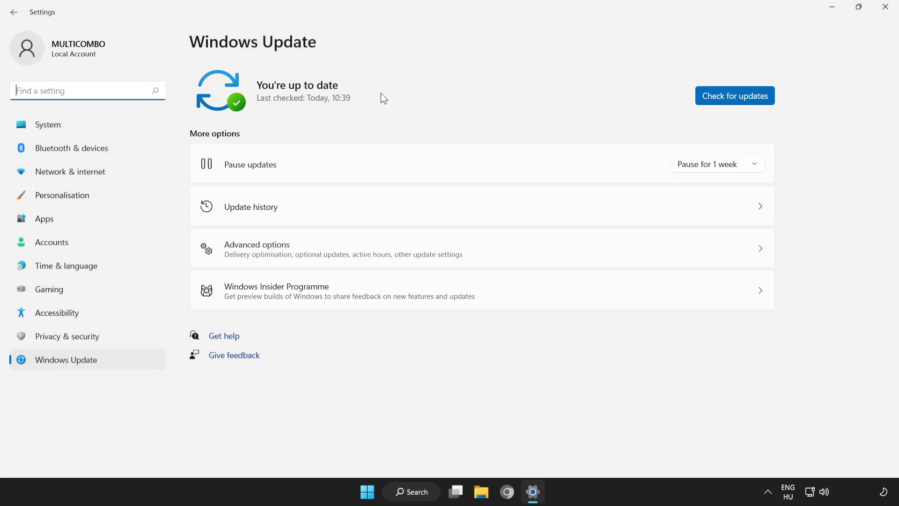
left_click(737, 97)
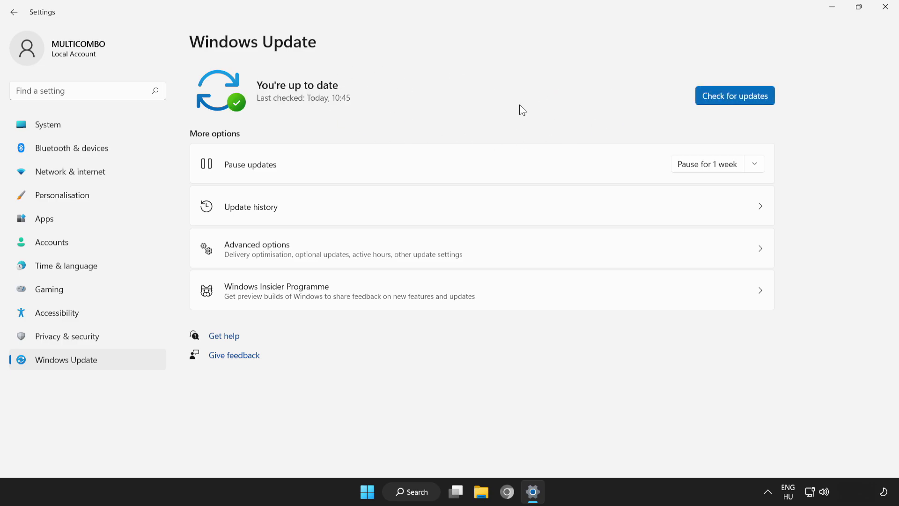
left_click(885, 9)
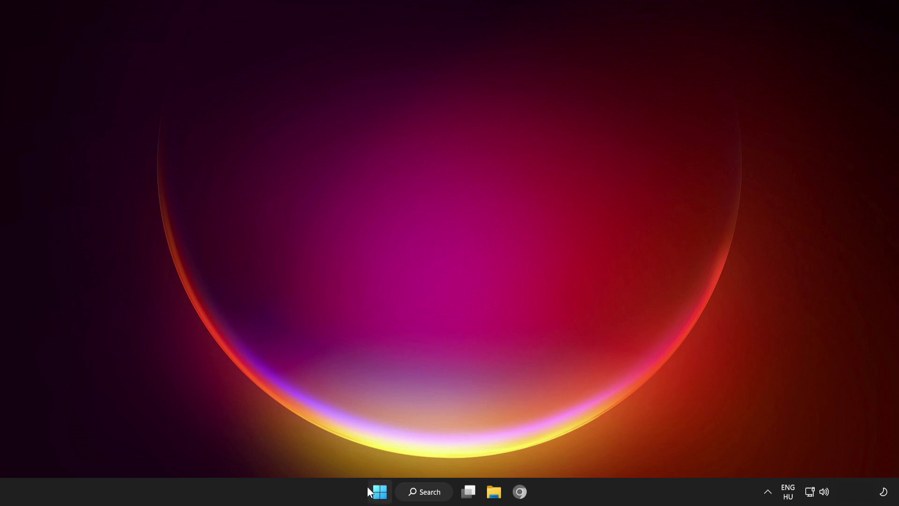
Open Task Manager and display the list of startup apps
right_click(380, 492)
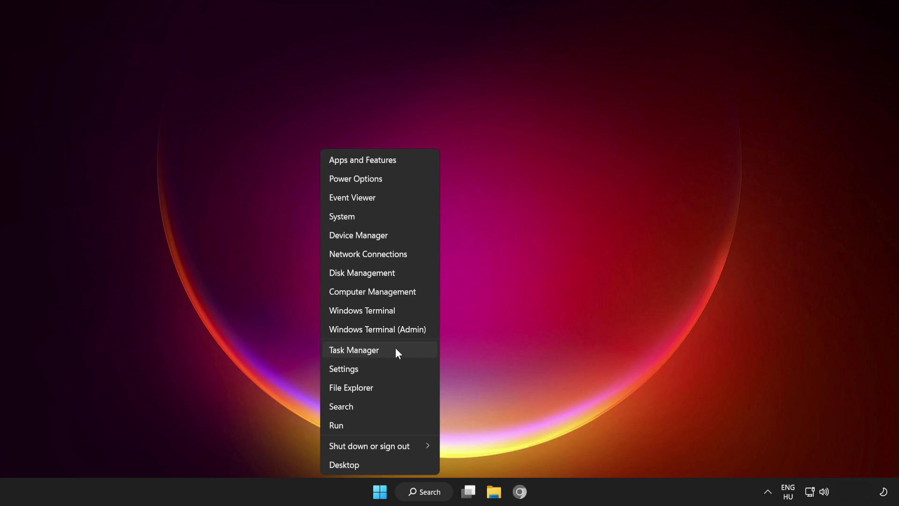
left_click(409, 350)
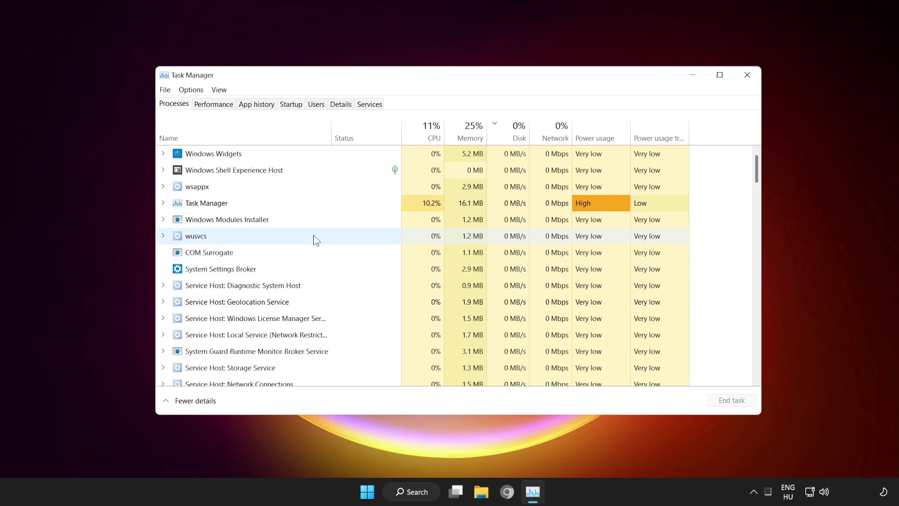
left_click(291, 105)
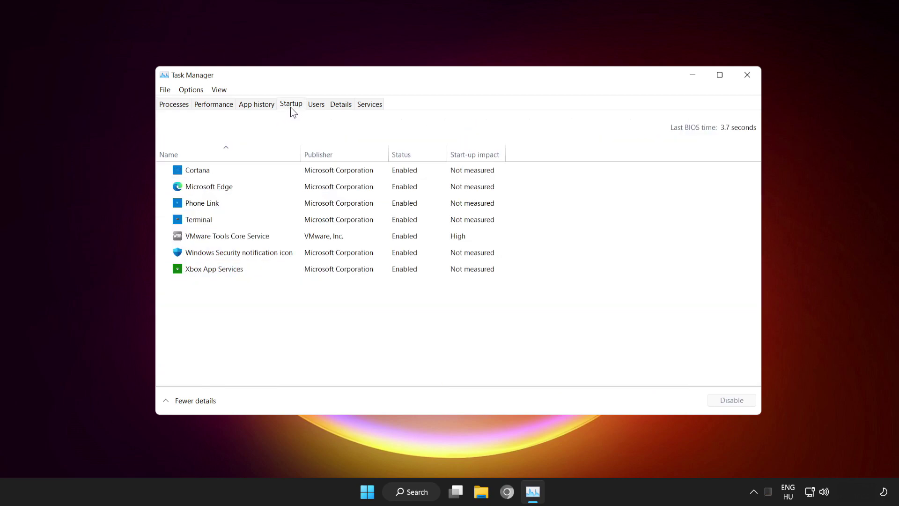
Disable Cortana, Microsoft Edge, Phone Link and Terminal in the list of startup apps
left_click(283, 168)
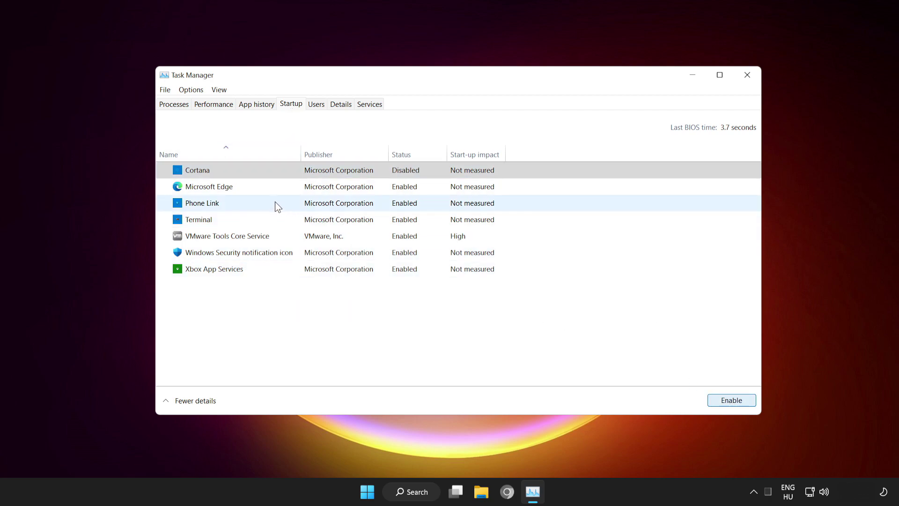
left_click(263, 186)
left_click(735, 402)
left_click(253, 206)
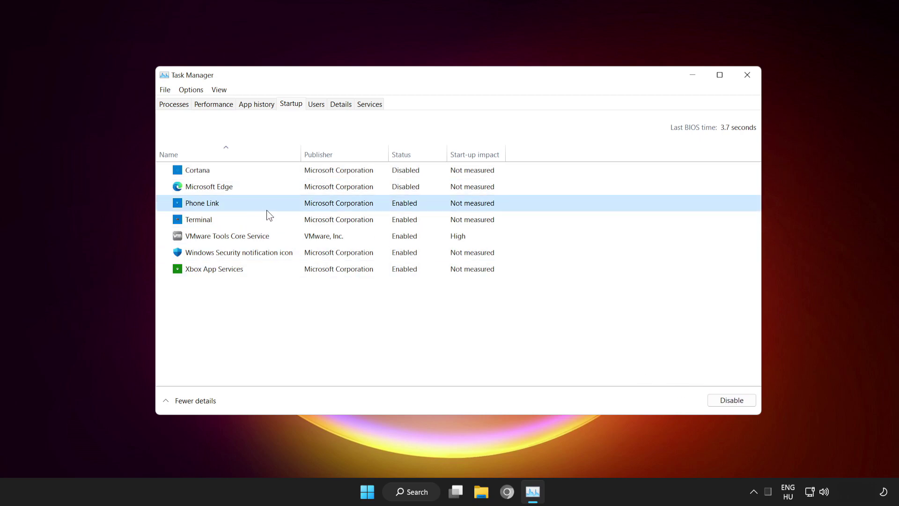
left_click(728, 399)
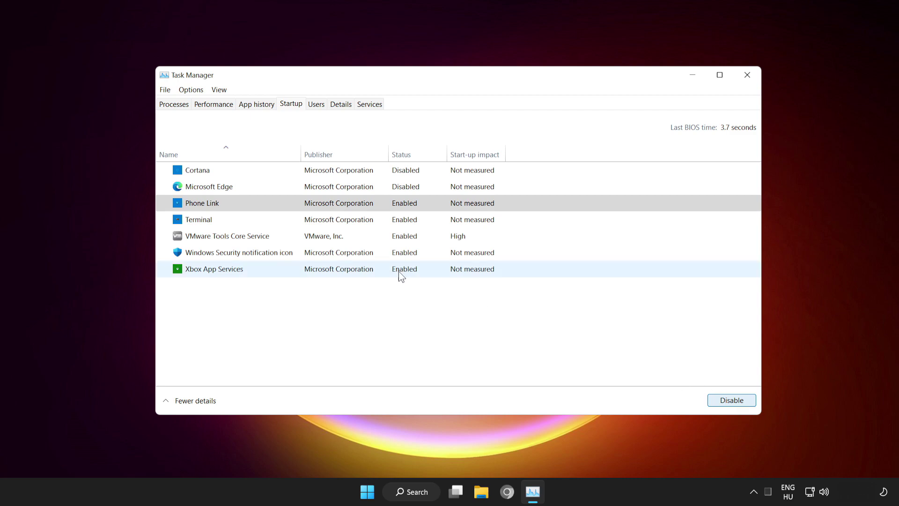
left_click(268, 224)
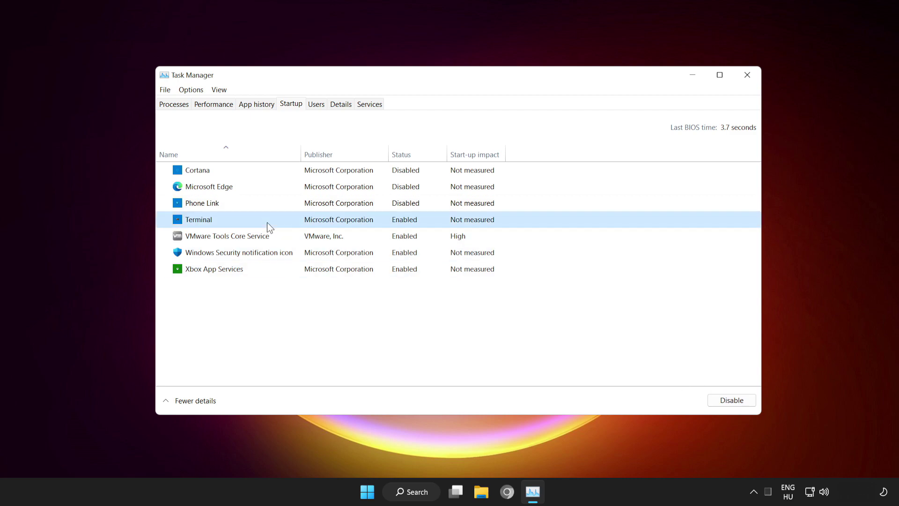
left_click(736, 398)
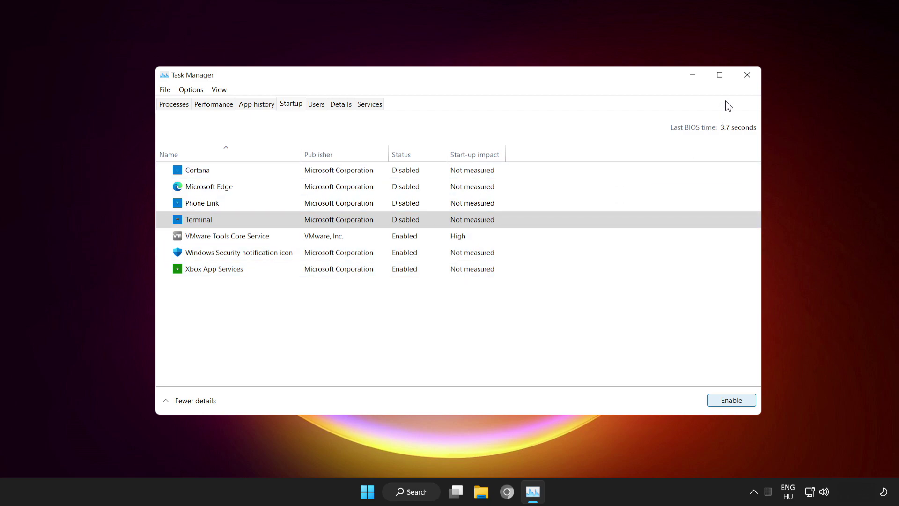
Close Task Manager and open the computer's power options
left_click(747, 78)
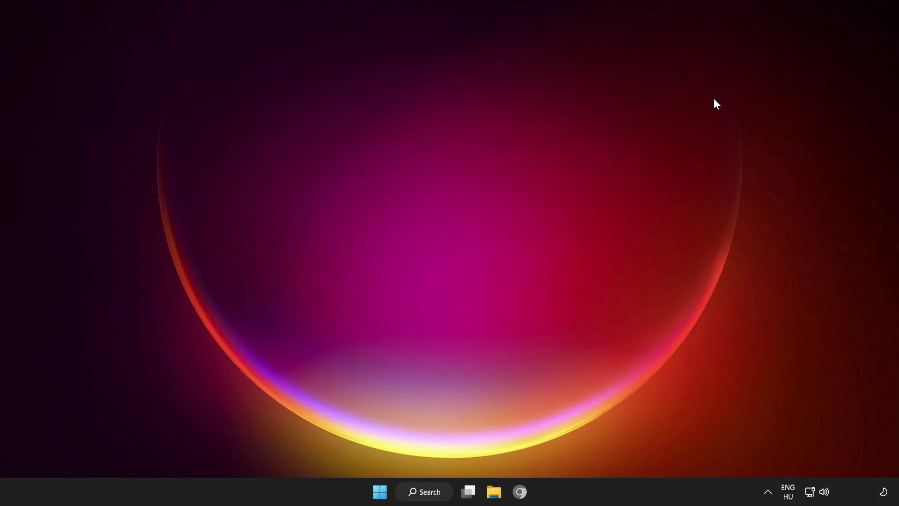
left_click(381, 493)
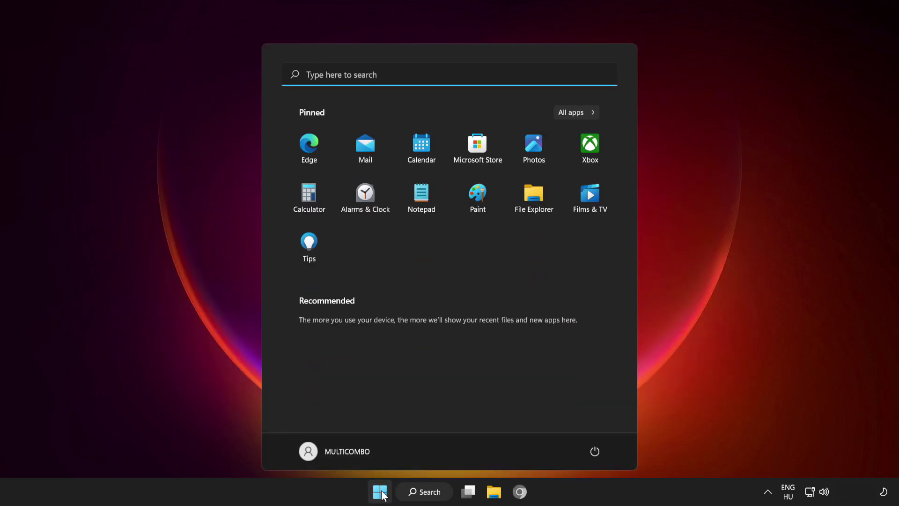
left_click(593, 454)
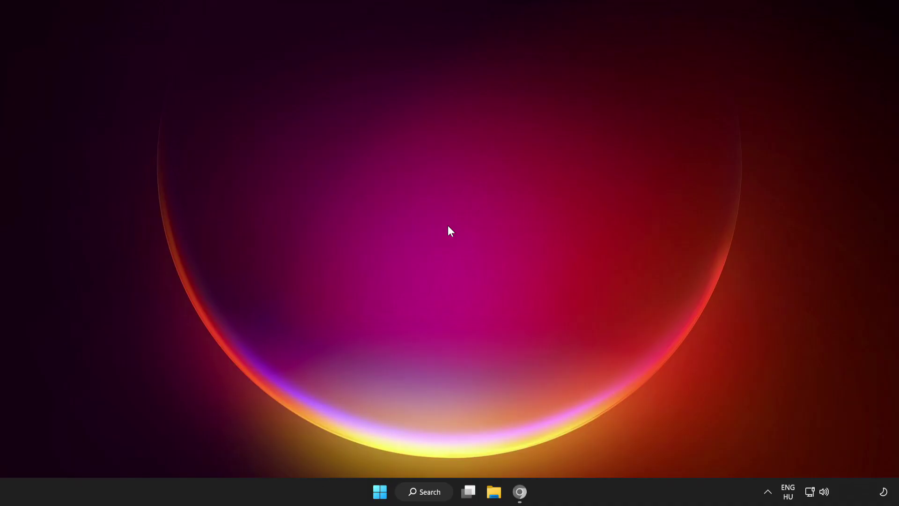
Switch to Chrome and download the English DirectX End-User Runtime Web Installer from the Microsoft Download Center
left_click(520, 496)
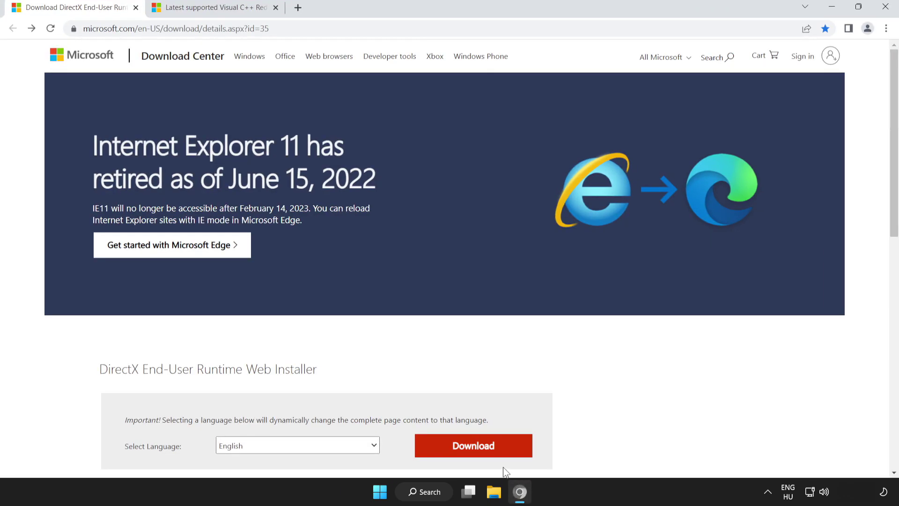
left_click(277, 30)
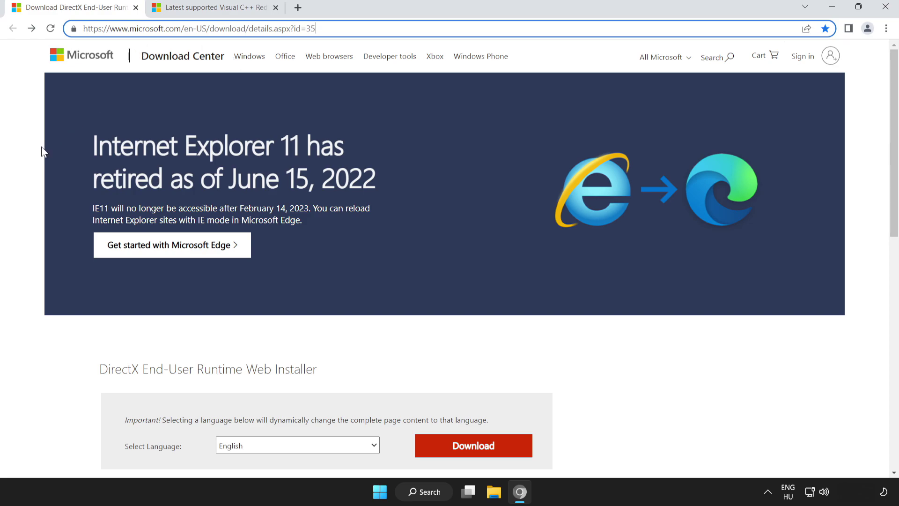
left_click(283, 148)
scroll(895, 139, "down", 3)
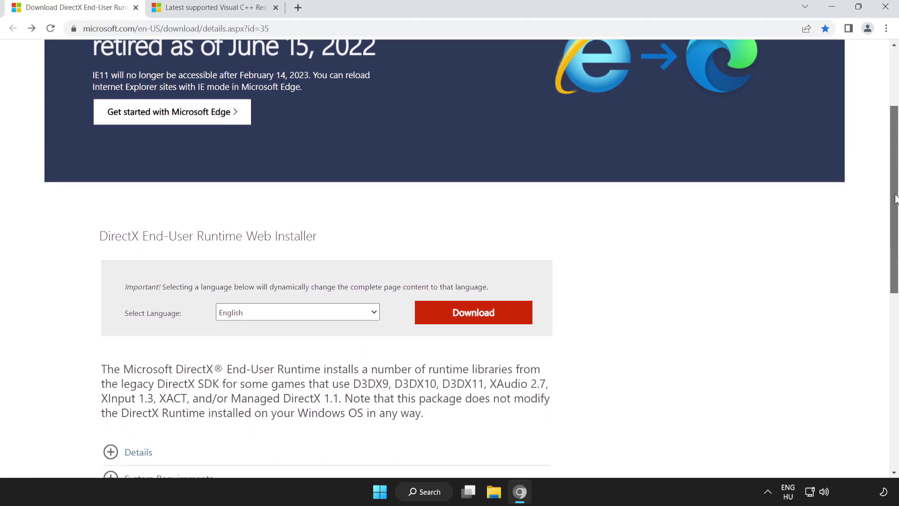
left_click_drag(56, 204, 400, 206)
left_click(378, 212)
left_click(475, 283)
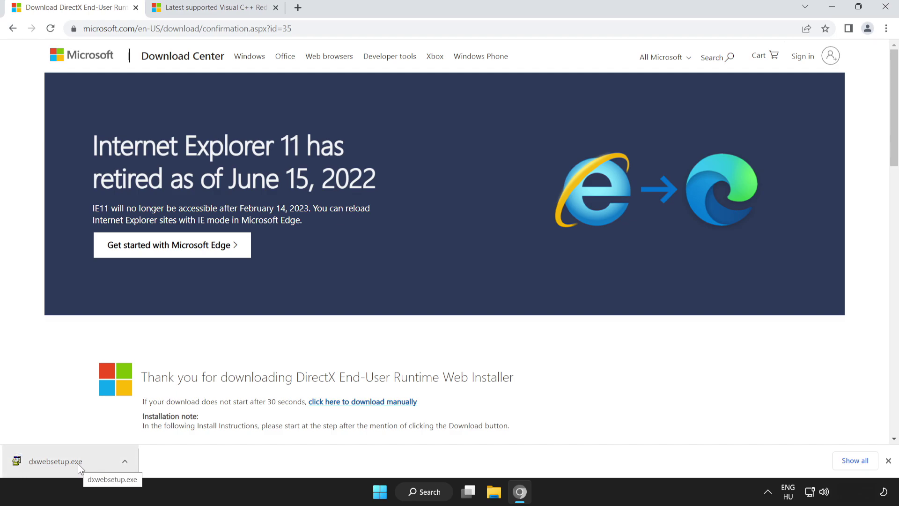
Run dxwebsetup.exe, accept the license agreement, decline the Bing Bar and finish the DirectX setup
left_click(78, 464)
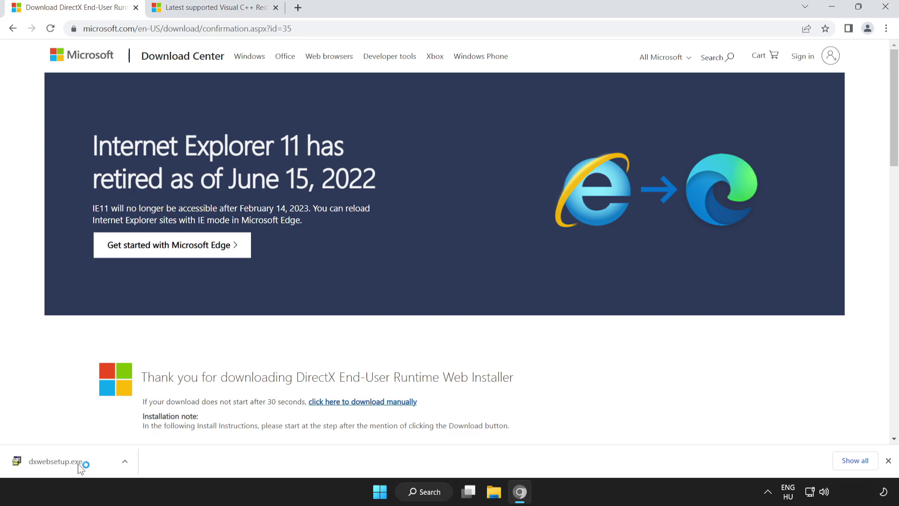
left_click_drag(226, 115, 409, 149)
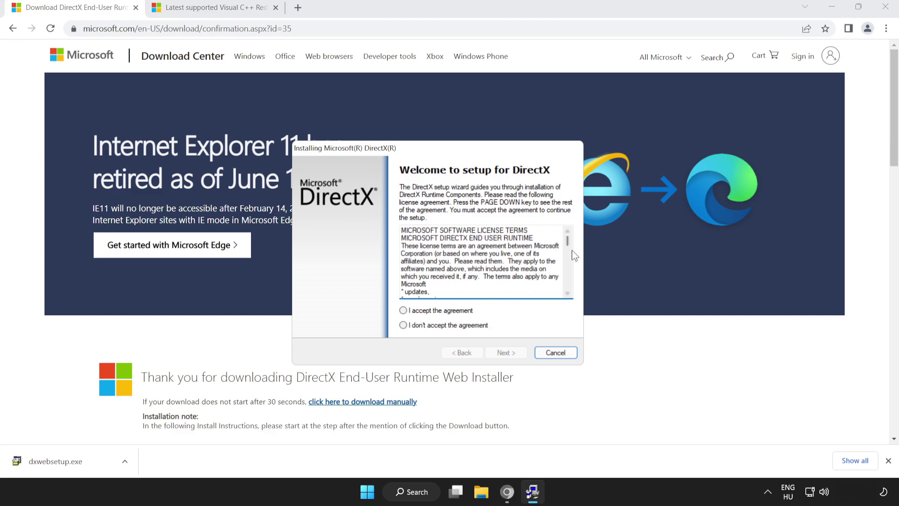
left_click_drag(568, 243, 568, 287)
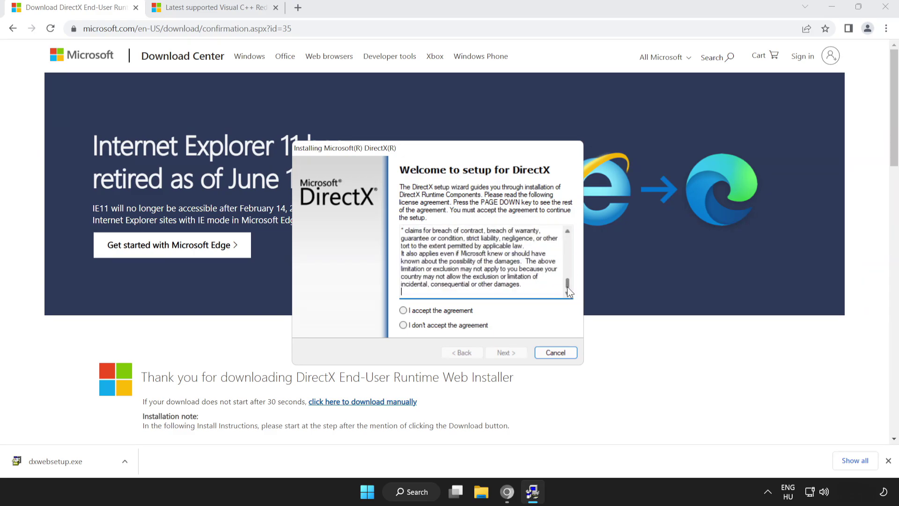
left_click(404, 311)
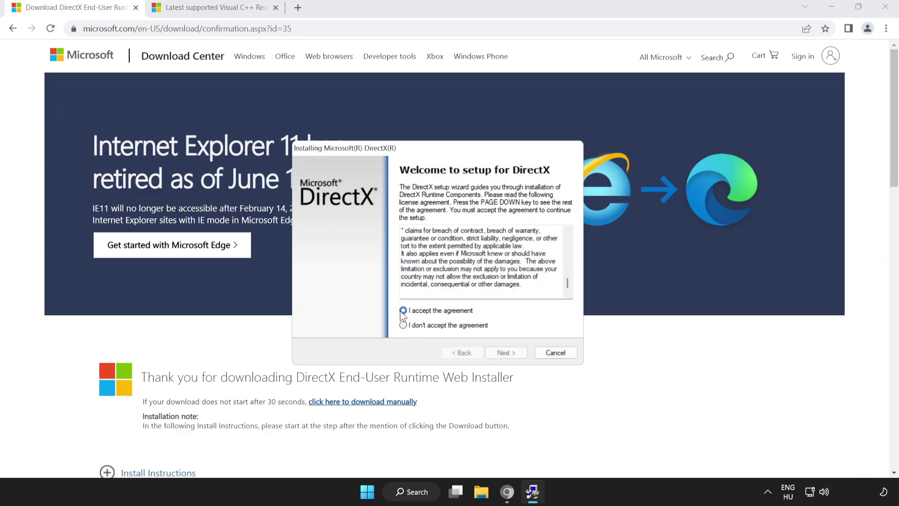
left_click(501, 353)
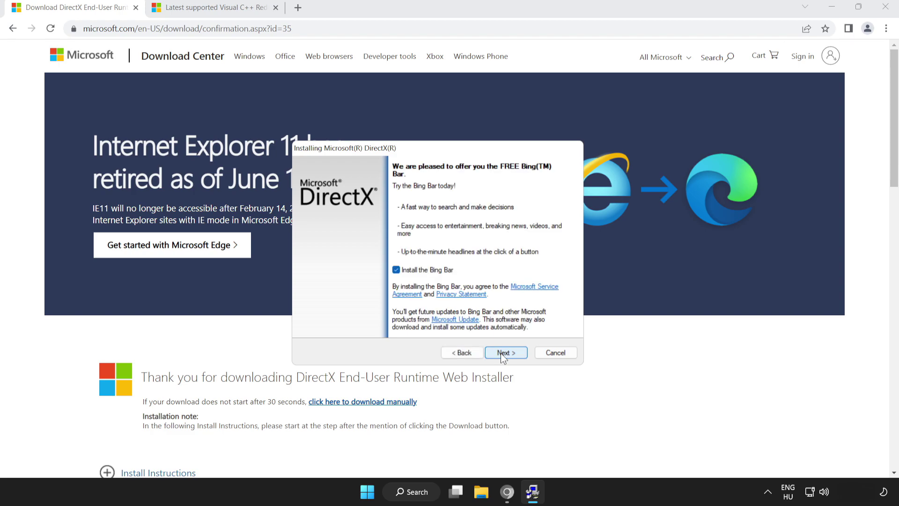
left_click(395, 271)
left_click(505, 353)
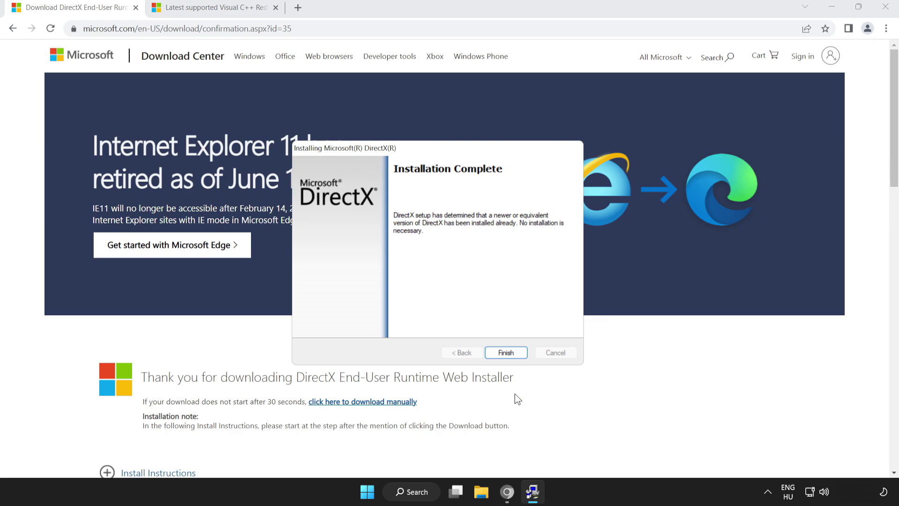
left_click(505, 352)
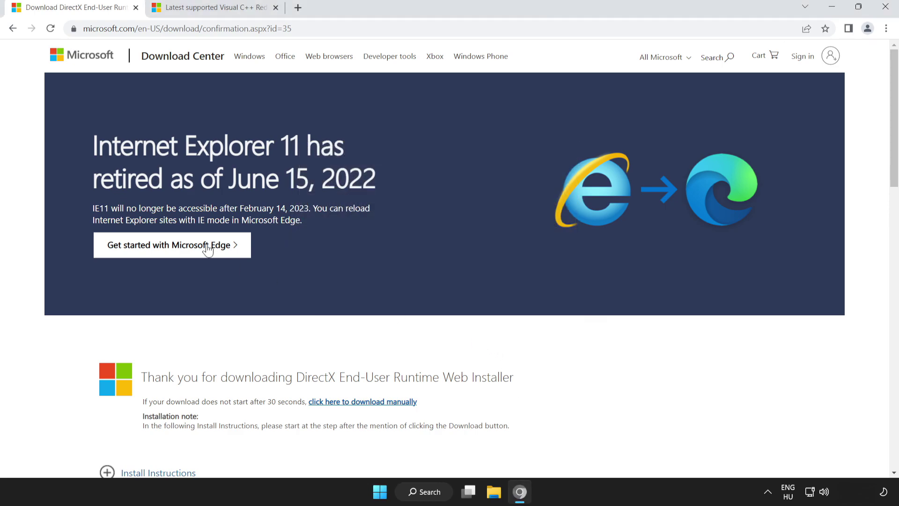
Close the DirectX page and download the ARM64, X86 and X64 Visual C++ Redistributable installers for Visual Studio 2015–2022
left_click(136, 8)
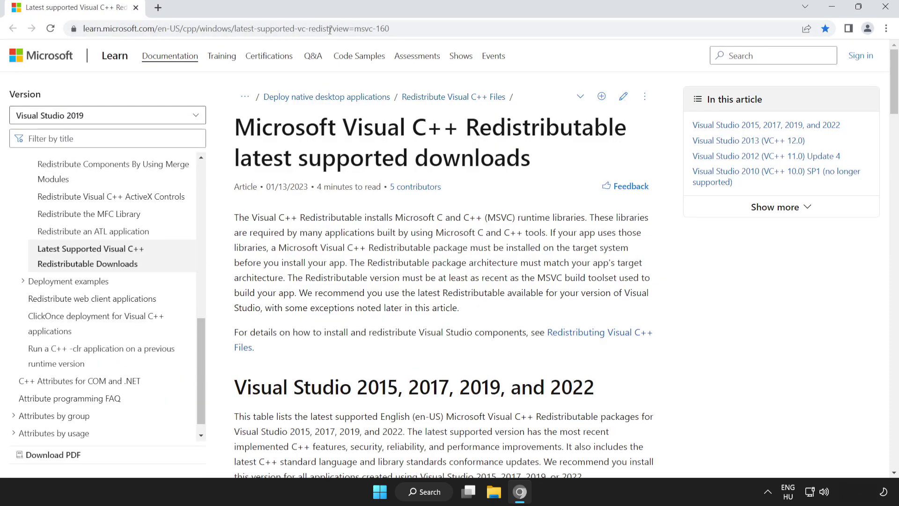
left_click(404, 27)
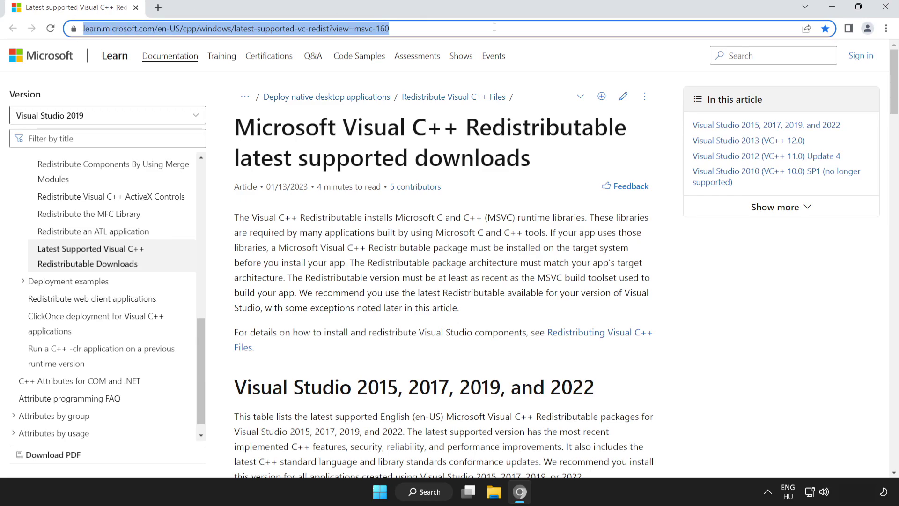
left_click(212, 125)
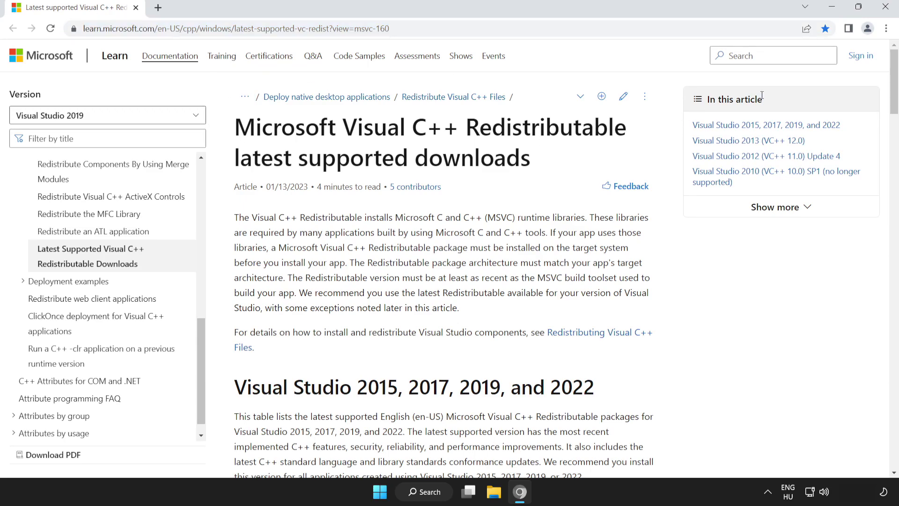
left_click_drag(895, 90, 896, 135)
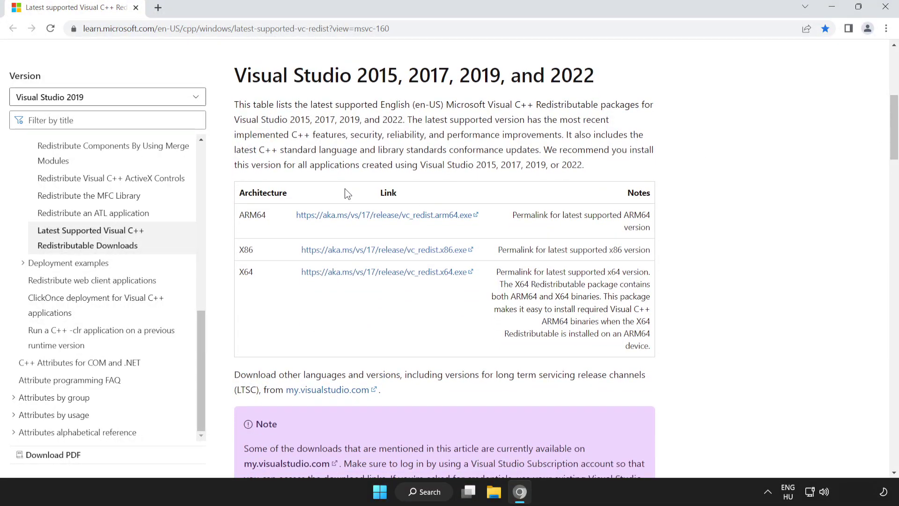
left_click_drag(239, 215, 550, 284)
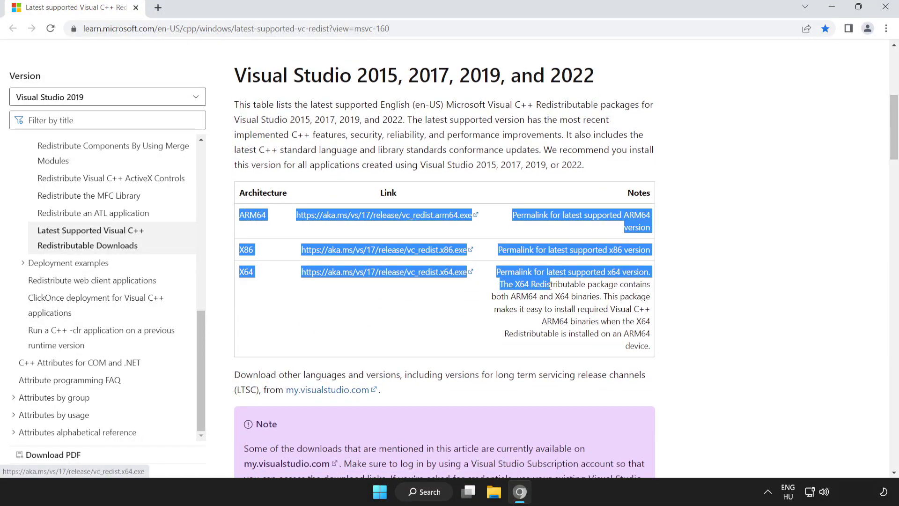
left_click(401, 258)
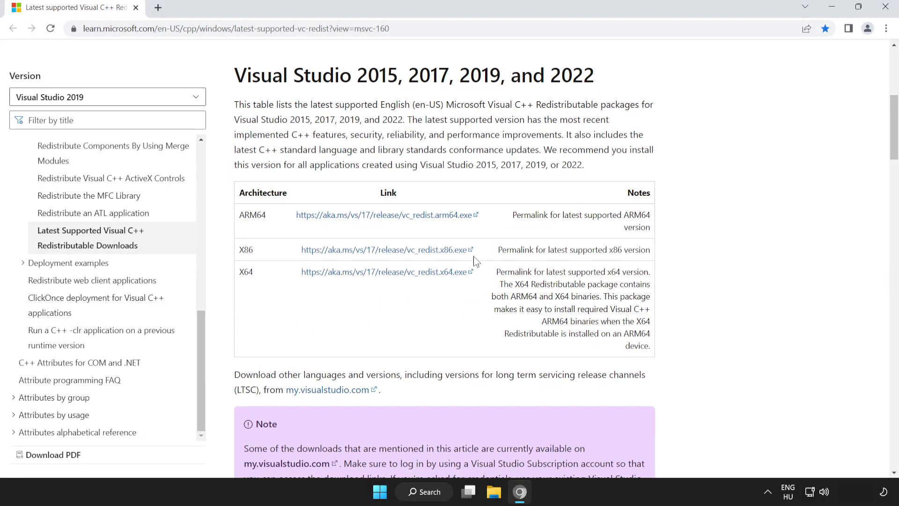
left_click(373, 218)
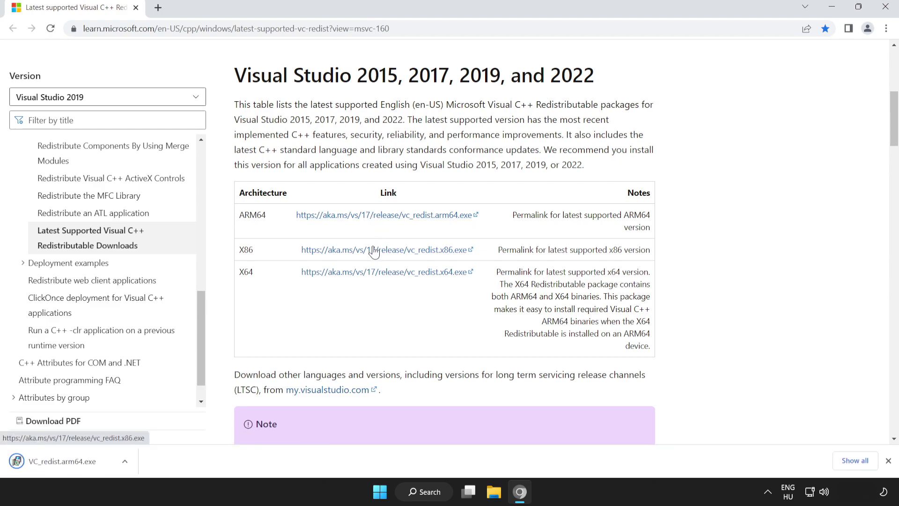
left_click(392, 255)
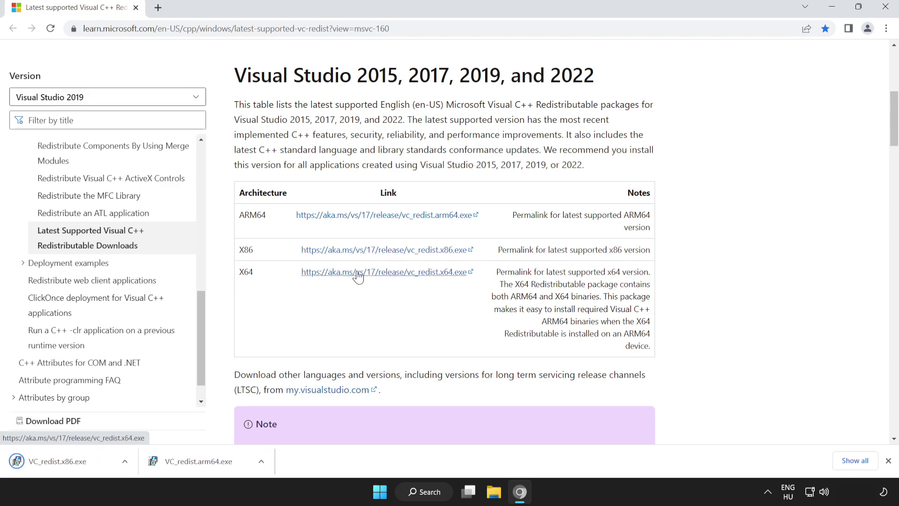
left_click(386, 276)
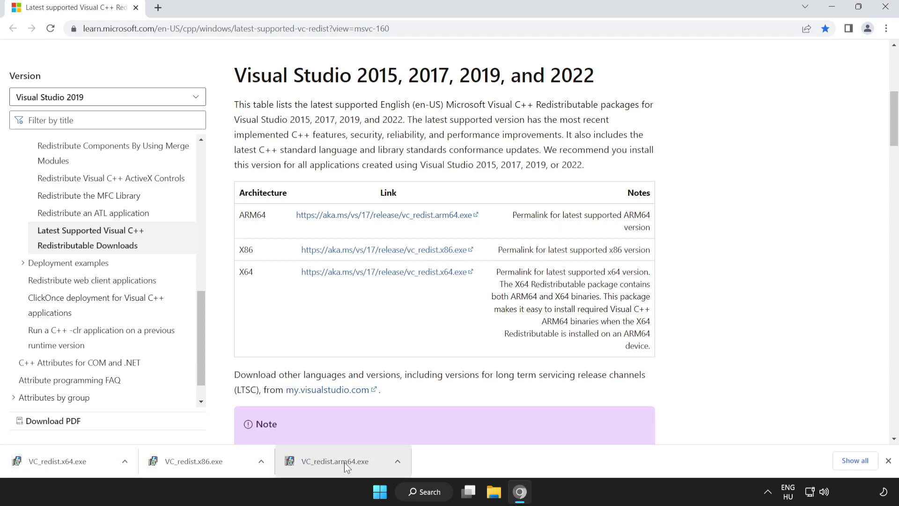
Try to install VC_redist.arm64.exe after agreeing to its license terms, and close the setup window
left_click(344, 463)
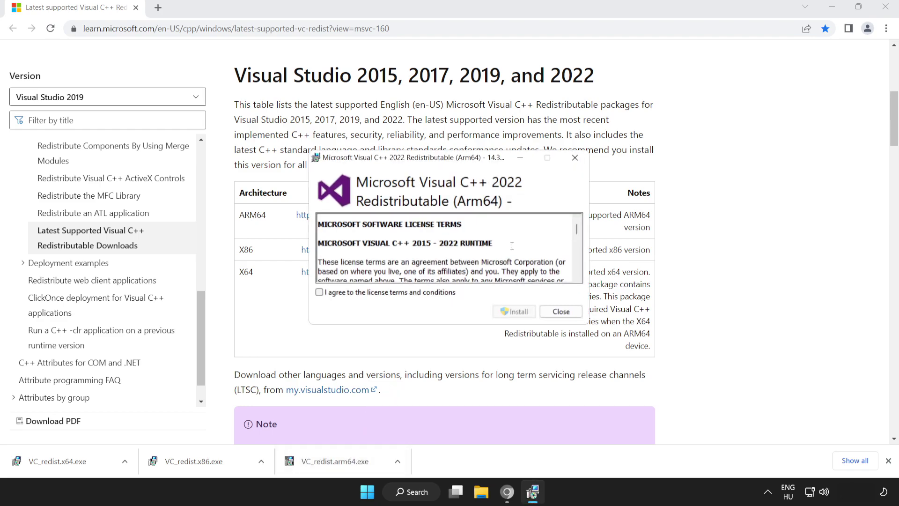
left_click_drag(576, 230, 580, 274)
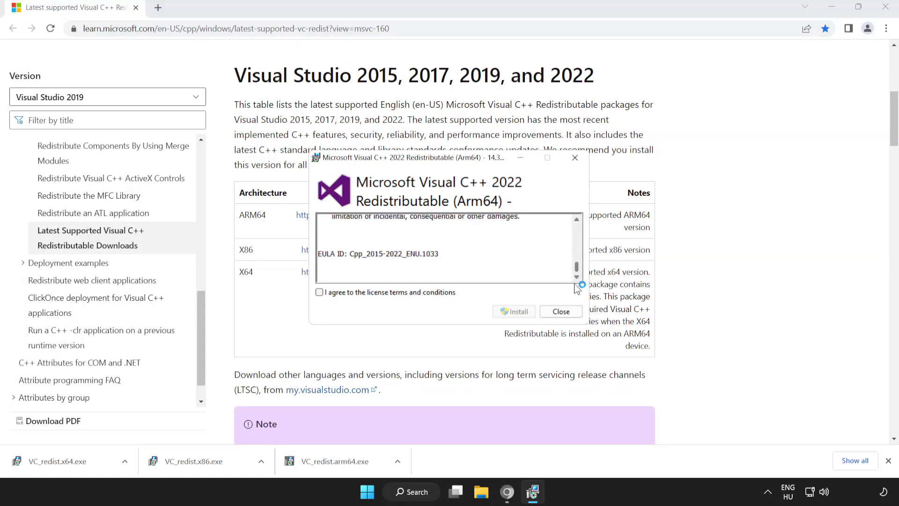
left_click(319, 292)
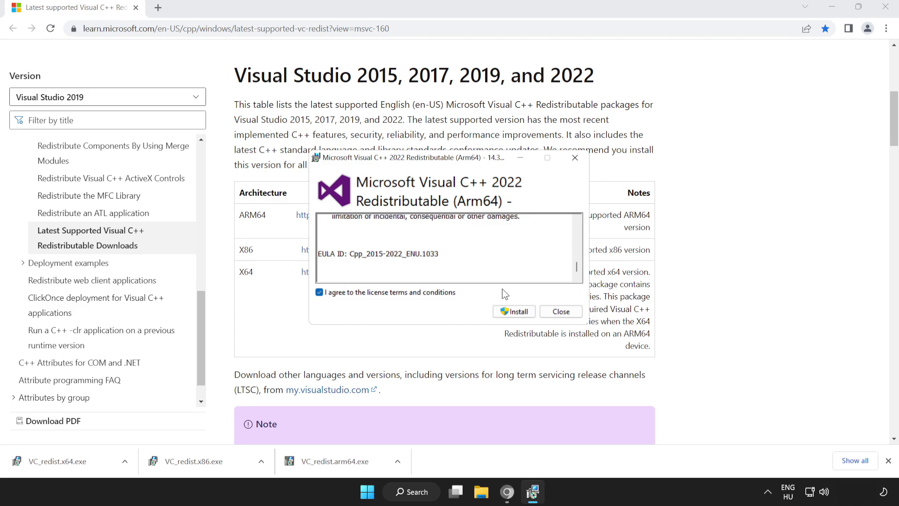
left_click(513, 312)
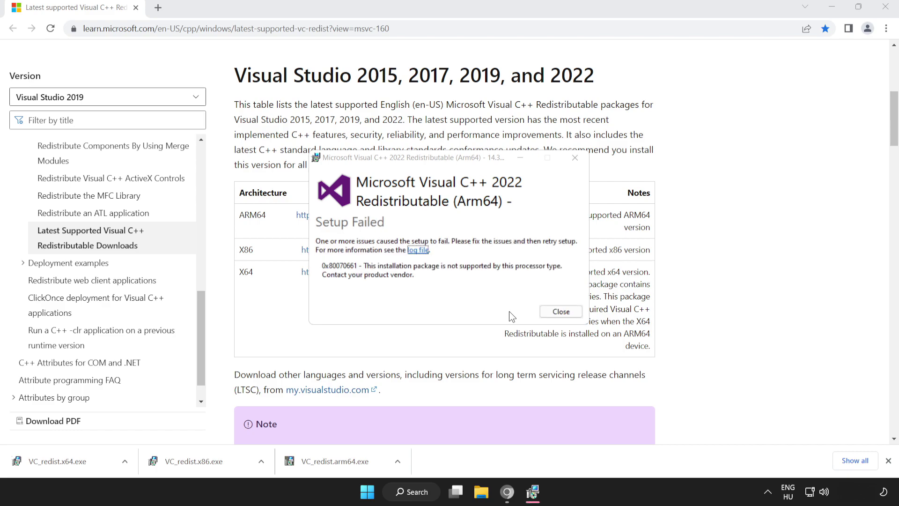
left_click(557, 311)
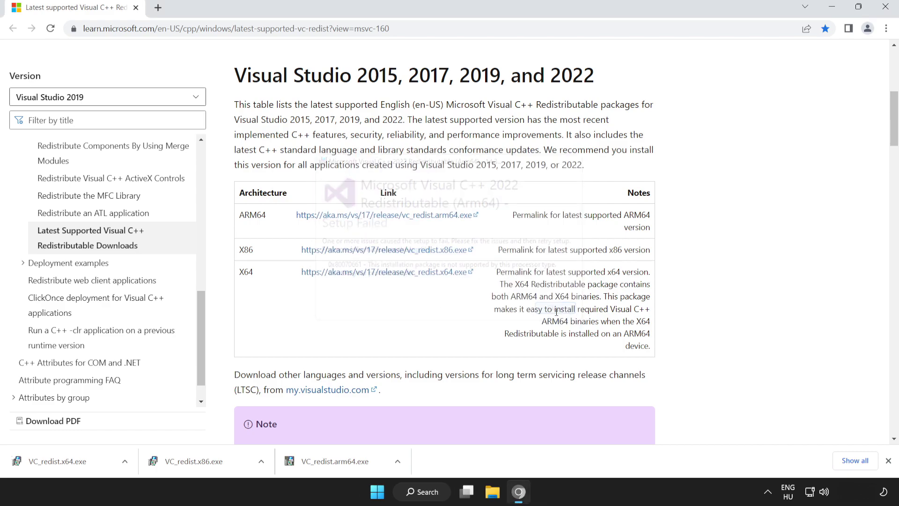
Install the x86 Visual C++ Redistributable from VC_redist.x86.exe and close its setup window
left_click(210, 462)
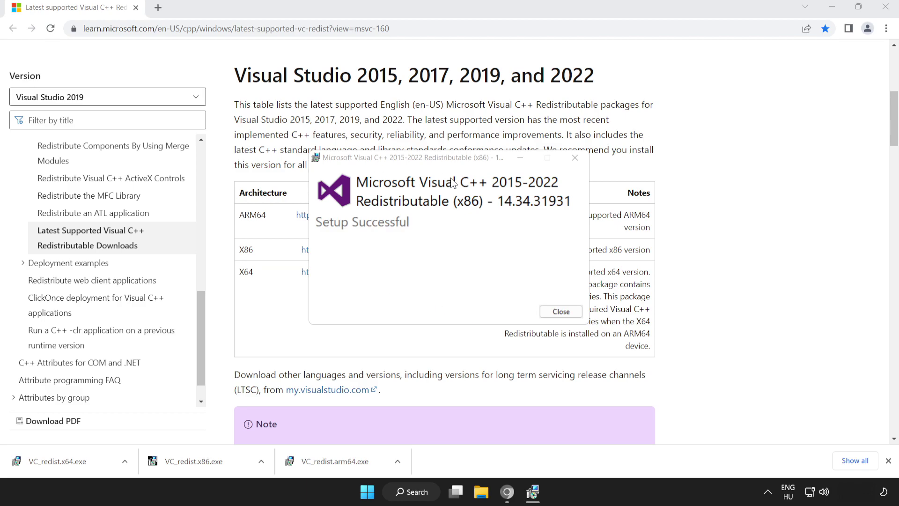
left_click(561, 311)
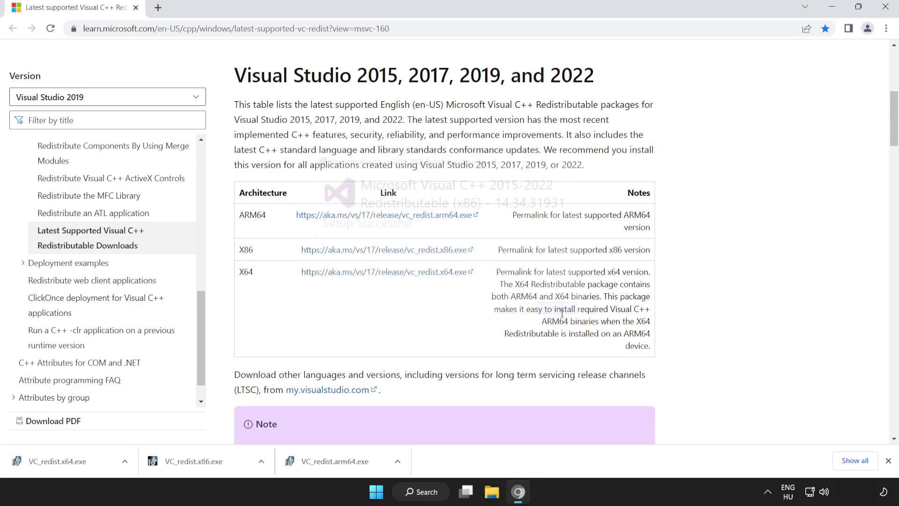
Install the x64 Visual C++ Redistributable from VC_redist.x64.exe and close its setup window without restarting
left_click(77, 462)
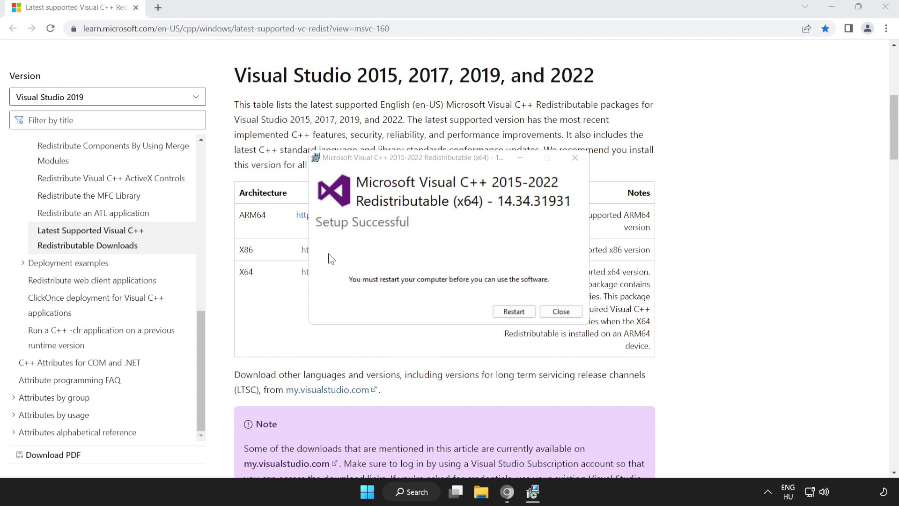
left_click(566, 315)
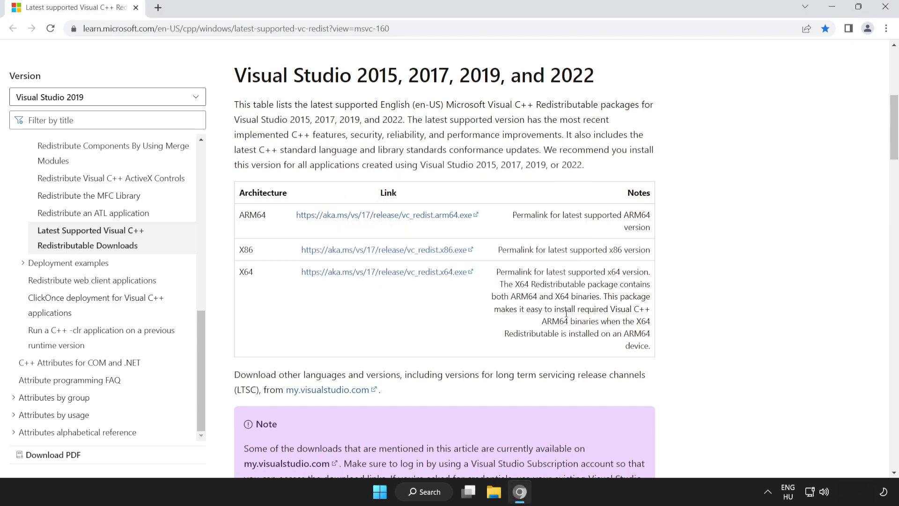
Close the browser with the Visual C++ download page and open the computer's power options
left_click(885, 7)
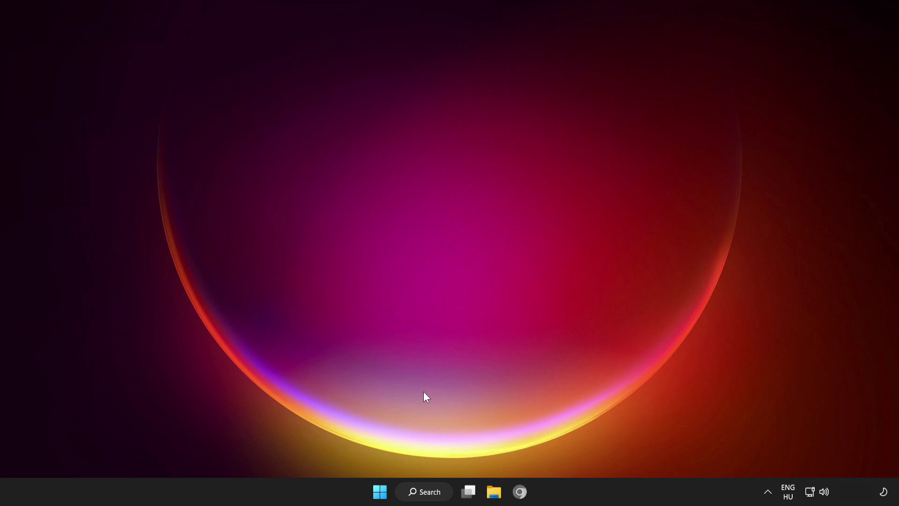
left_click(380, 491)
left_click(594, 452)
Find Command Prompt by searching for cmd, run it as administrator and move its window toward the middle of the desktop
left_click(424, 491)
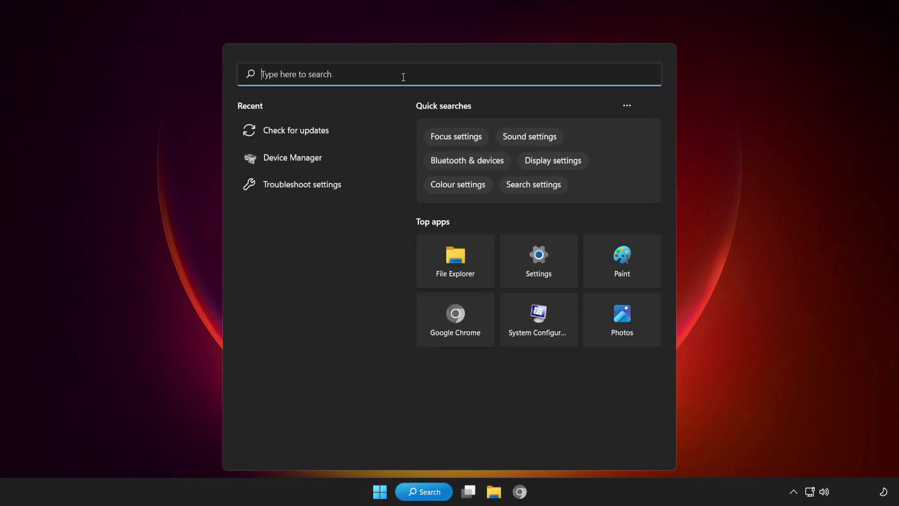
type("cmd")
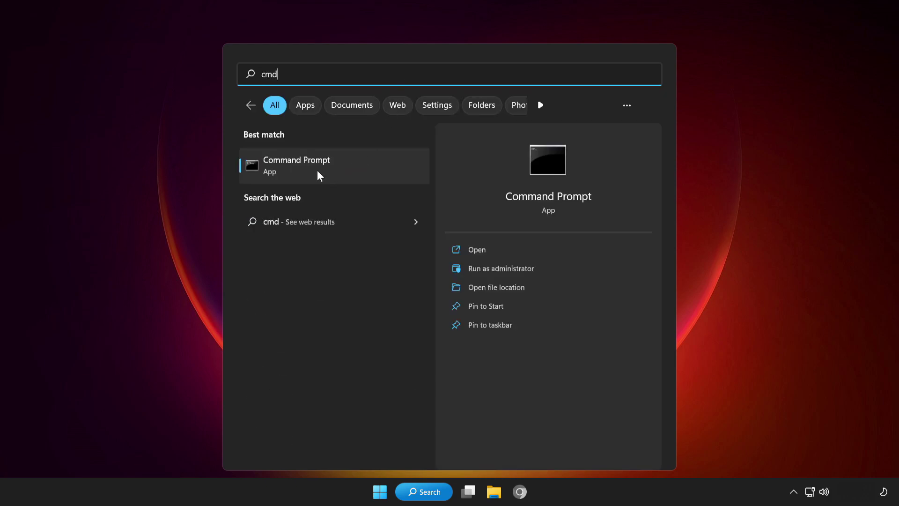
right_click(356, 172)
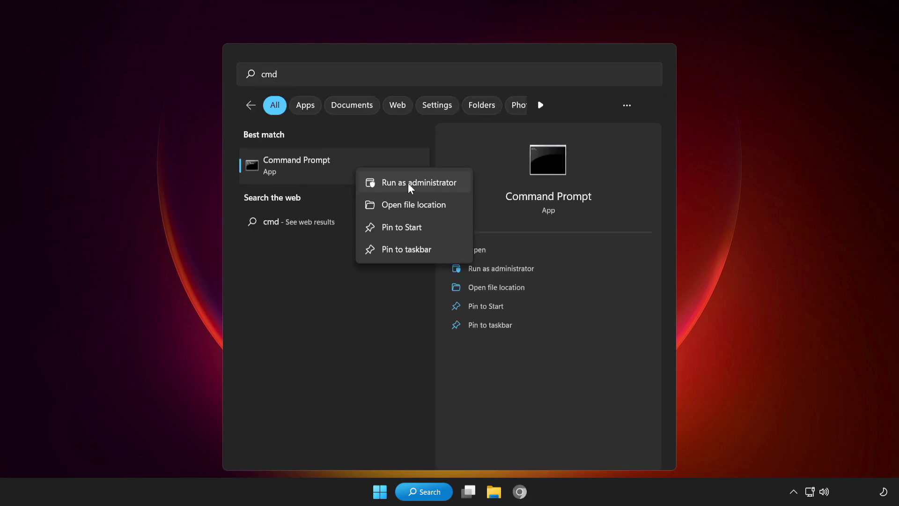
left_click(405, 183)
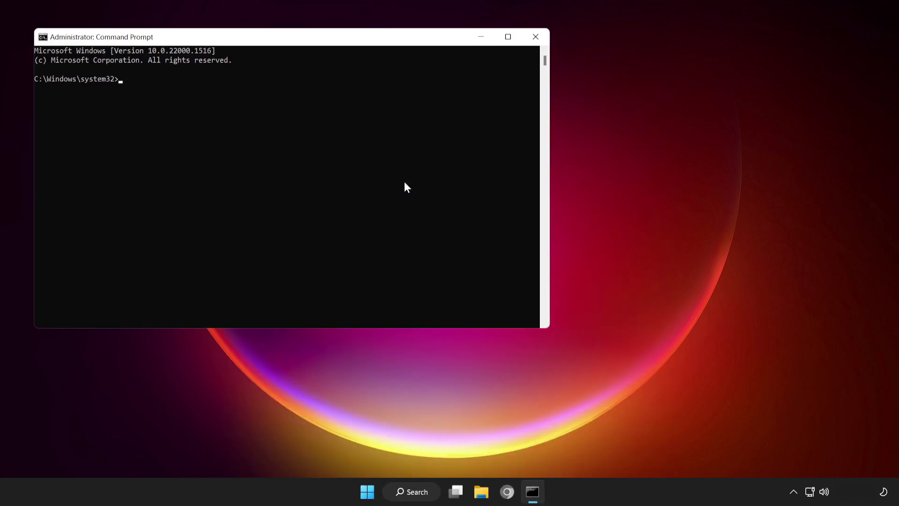
left_click_drag(336, 54, 492, 94)
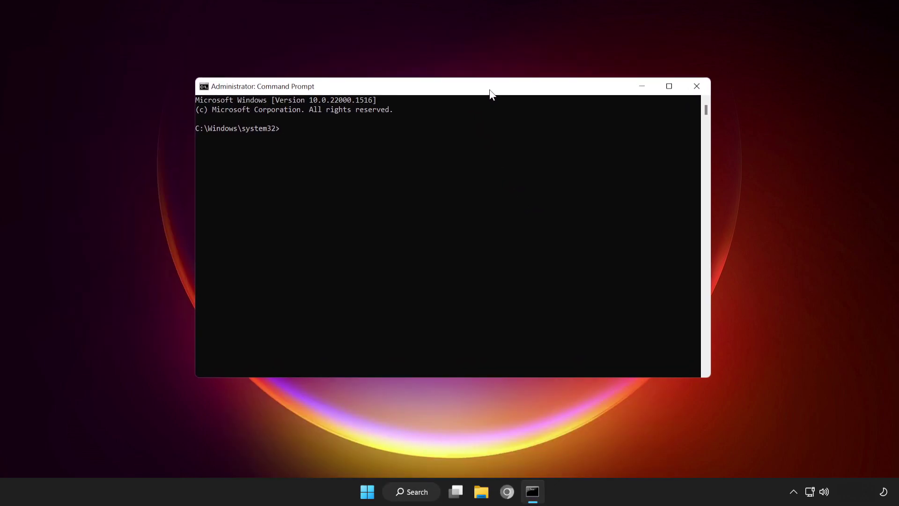
Scan and repair the system files with sfc /scannow, and close Command Prompt
type("sfc")
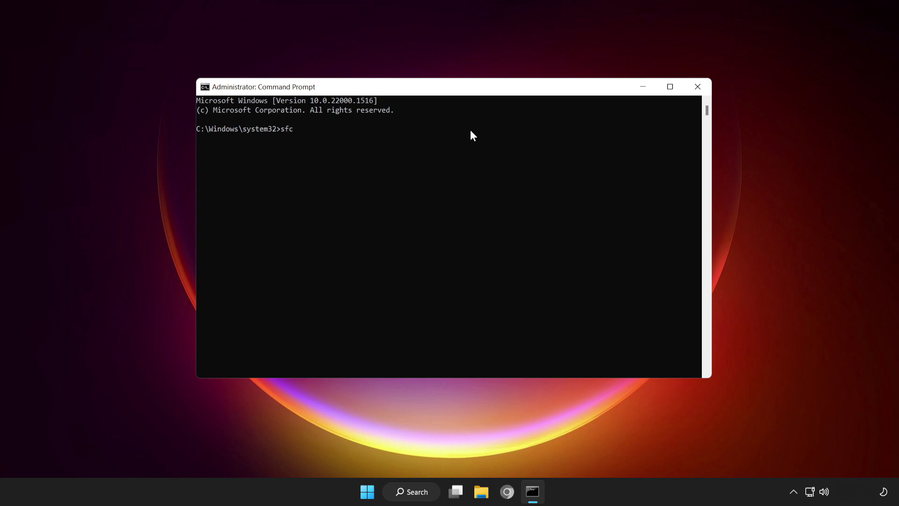
type(" /scannow")
key("Return")
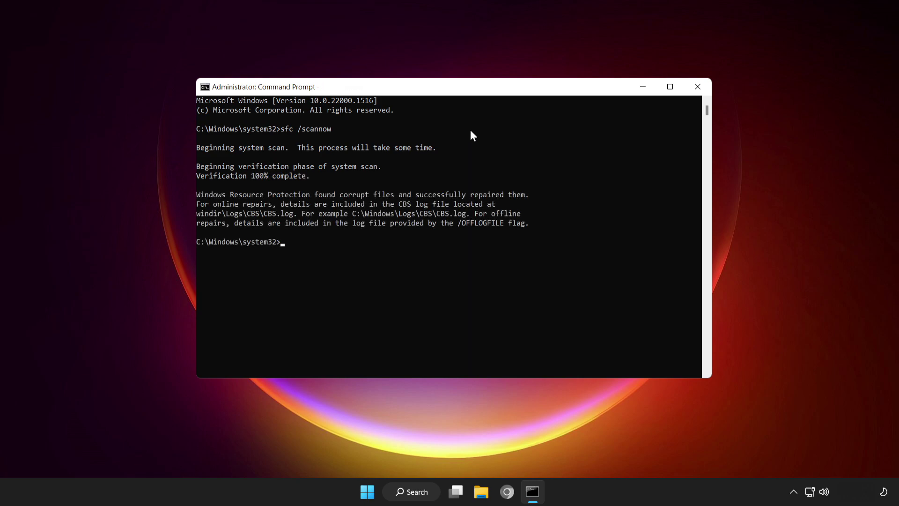
left_click(698, 86)
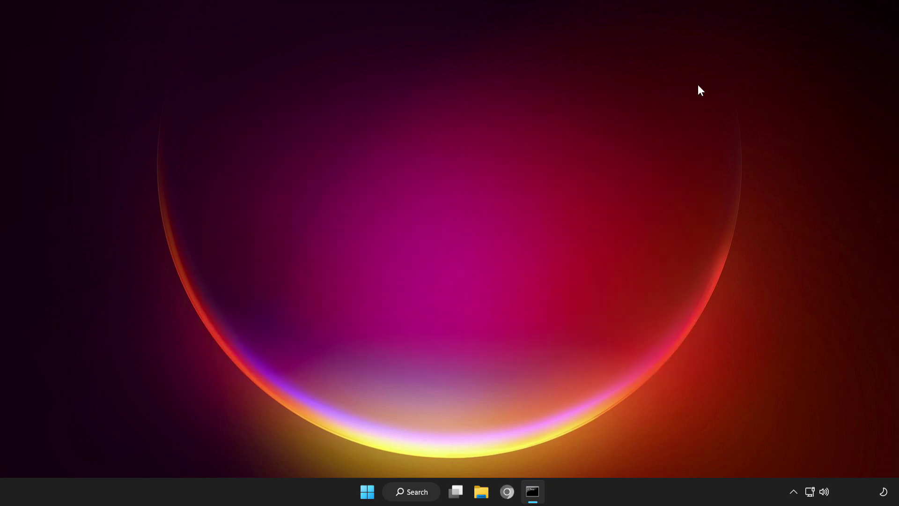
Search Windows for "windows security" and open the Windows Security app
left_click(432, 495)
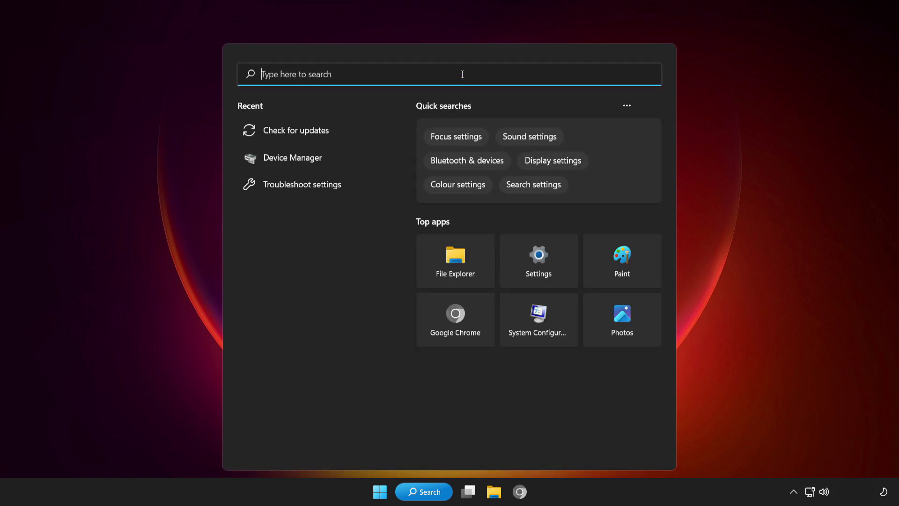
type("windows")
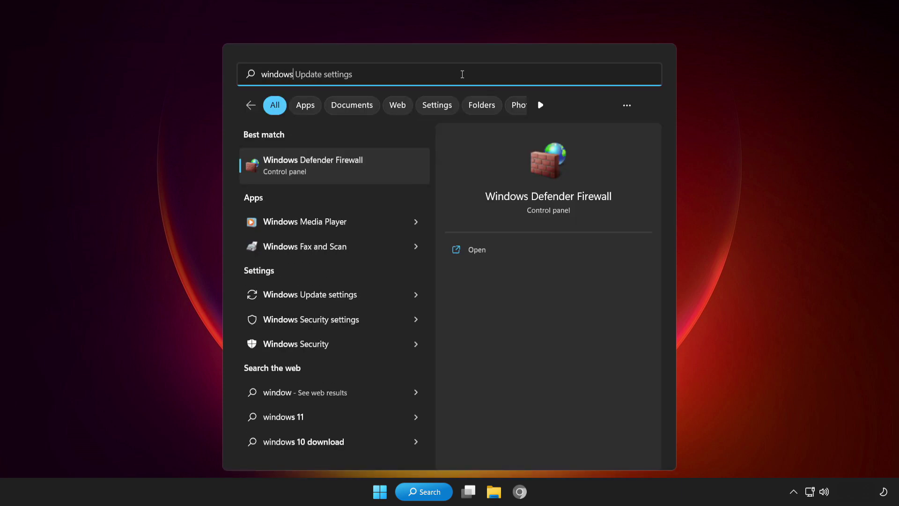
type(" securi")
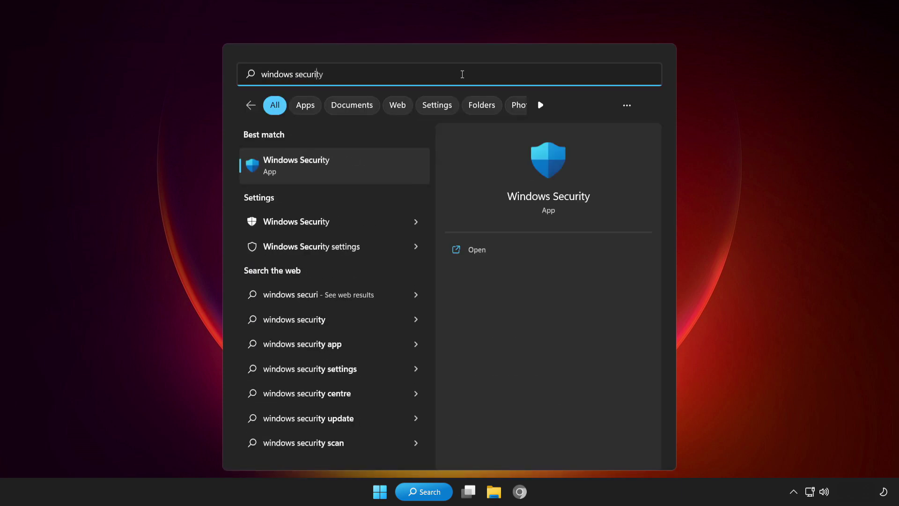
type("ty")
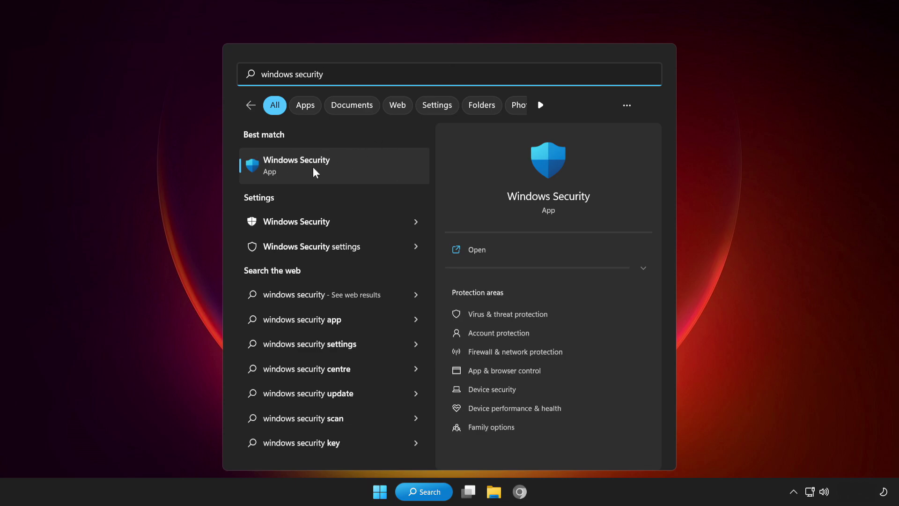
left_click(360, 163)
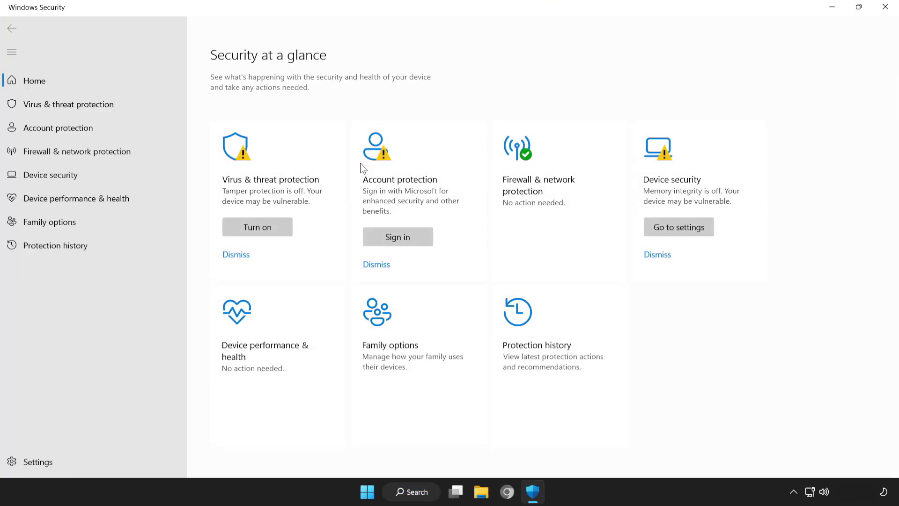
Open the Exclusions page from the management settings of Virus & threat protection
left_click(127, 107)
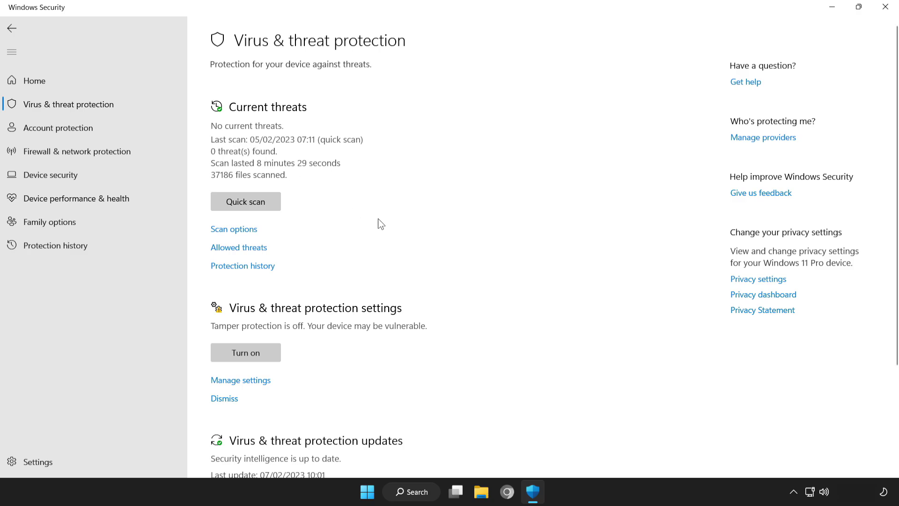
scroll(897, 216, "down", 1)
scroll(897, 217, "down", 1)
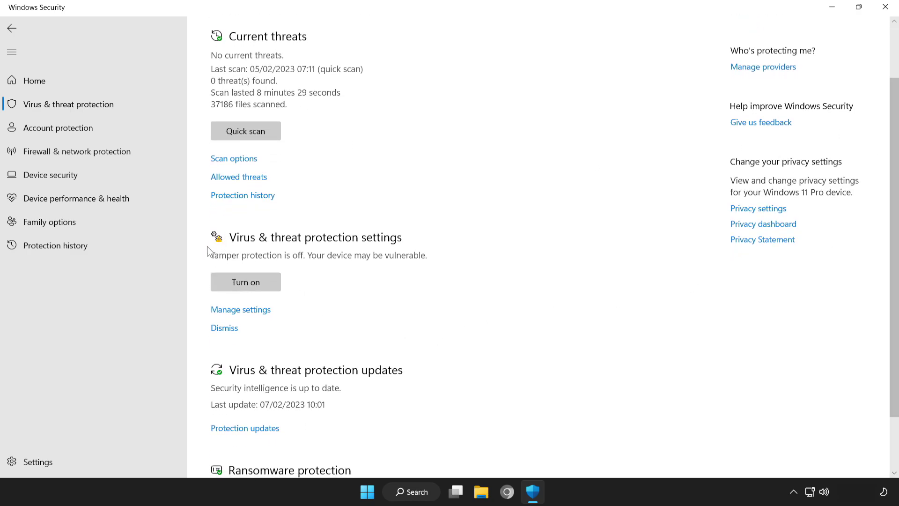
left_click(256, 313)
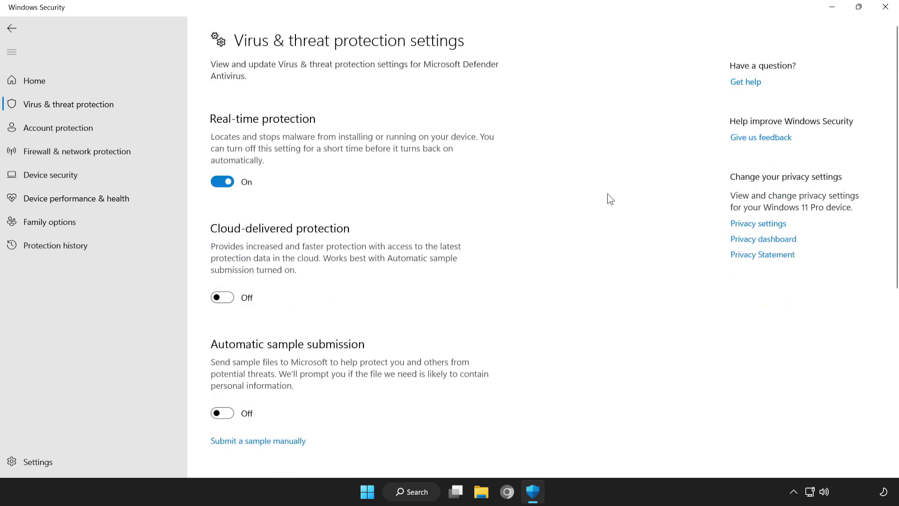
scroll(894, 276, "down", 5)
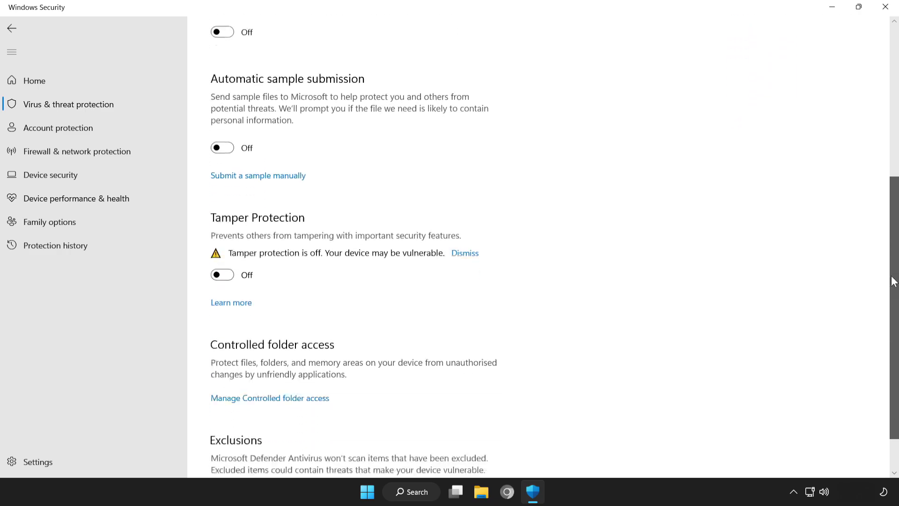
scroll(894, 276, "down", 2)
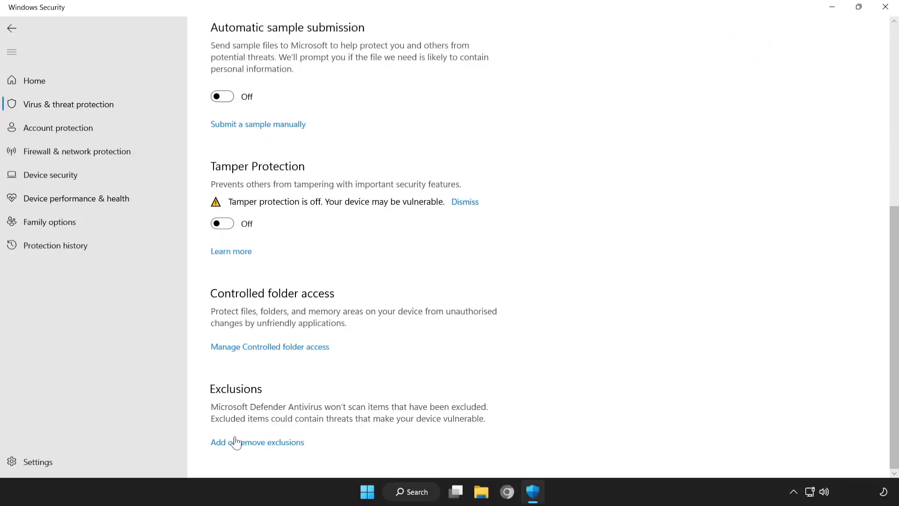
left_click(270, 444)
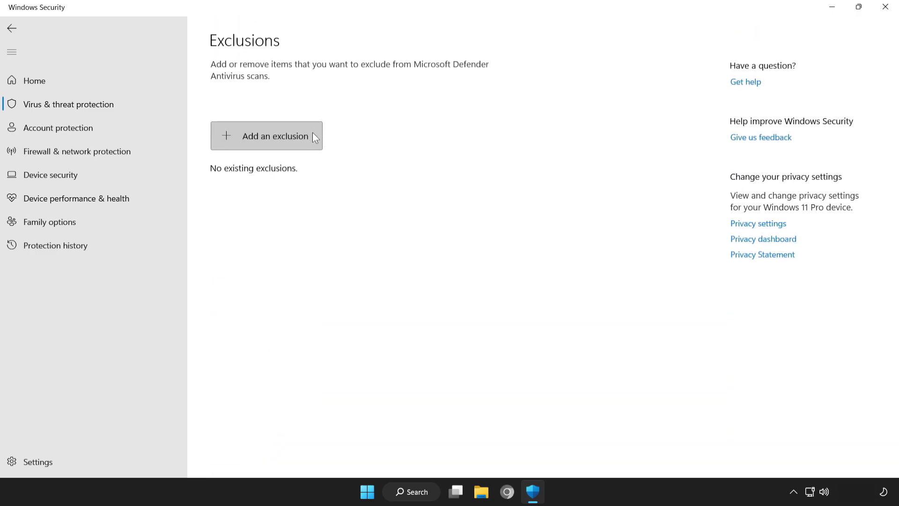
Add a file exclusion, choosing the NOT WORKING APP shortcut in the NOT WORKING APP folder under Program Files (x86)
left_click(260, 137)
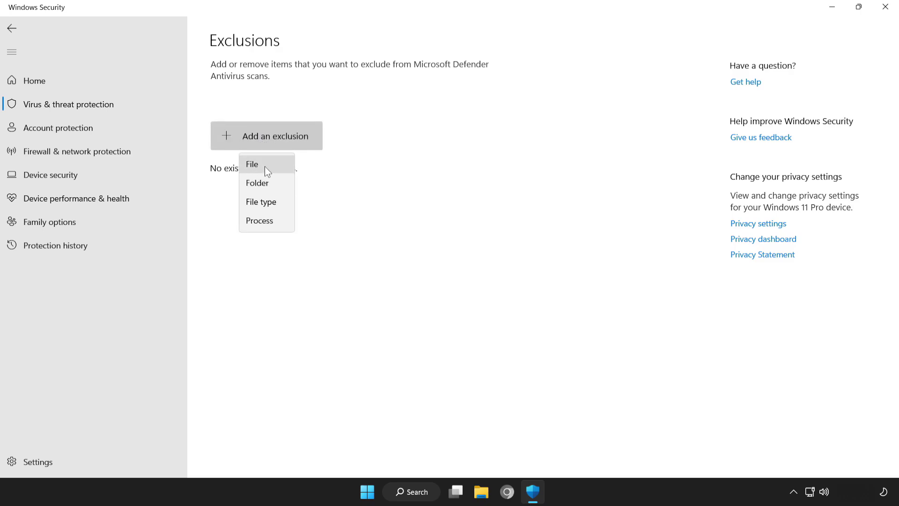
left_click(273, 164)
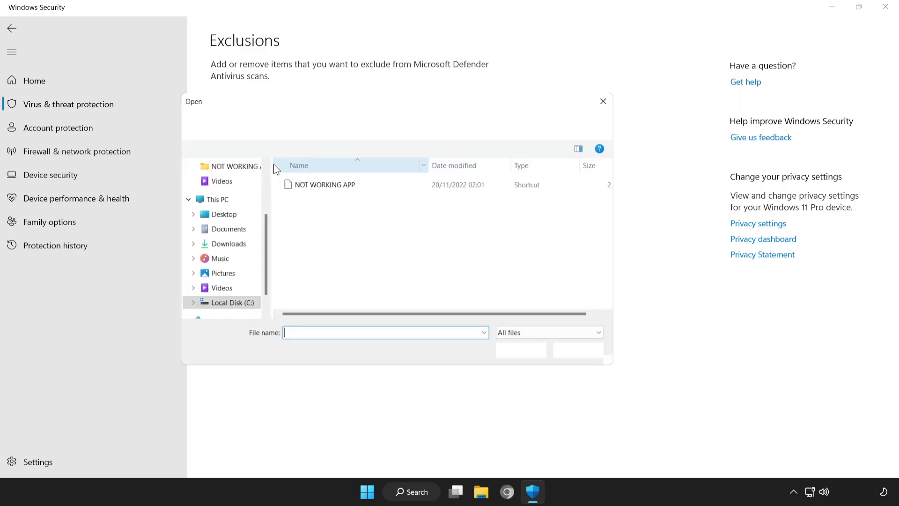
left_click(288, 187)
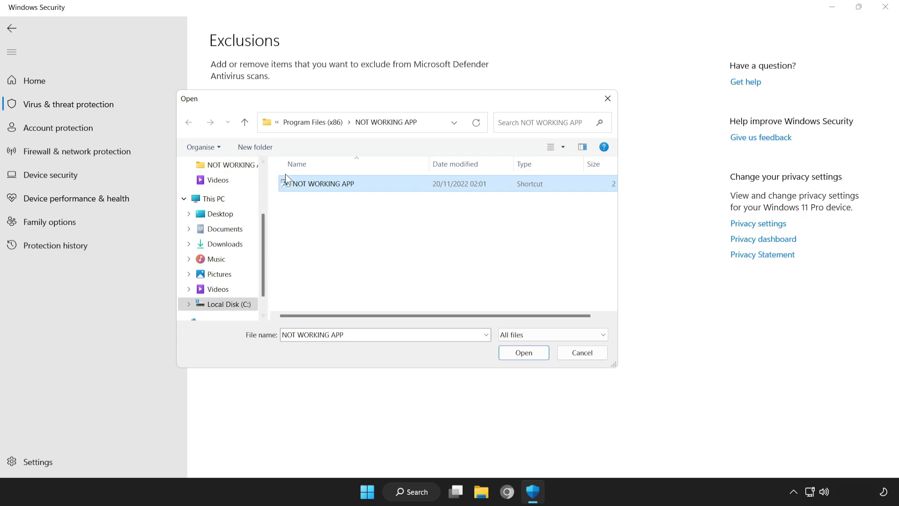
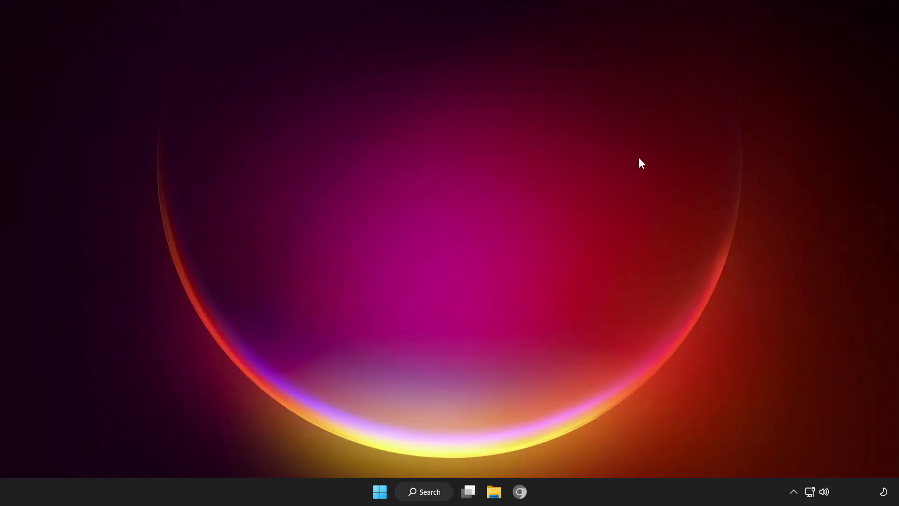
Open the computer's power options from the desktop
left_click(380, 491)
left_click(595, 451)
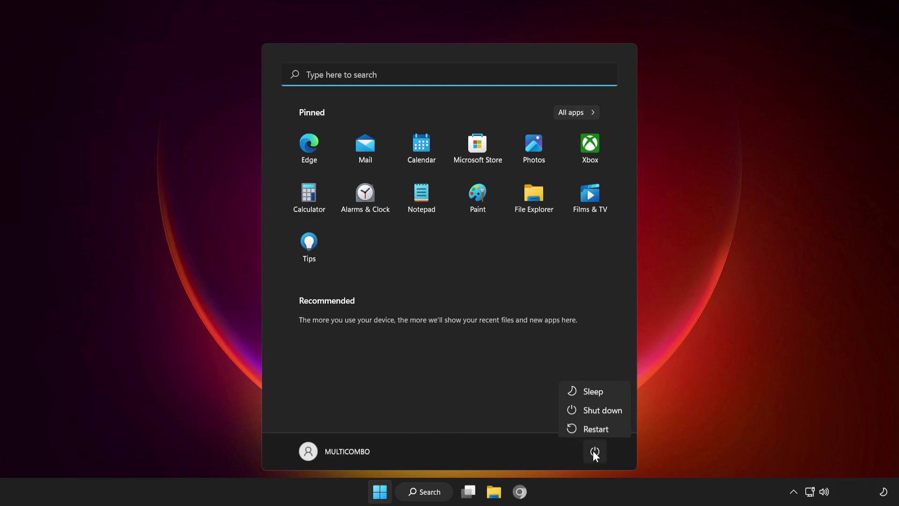